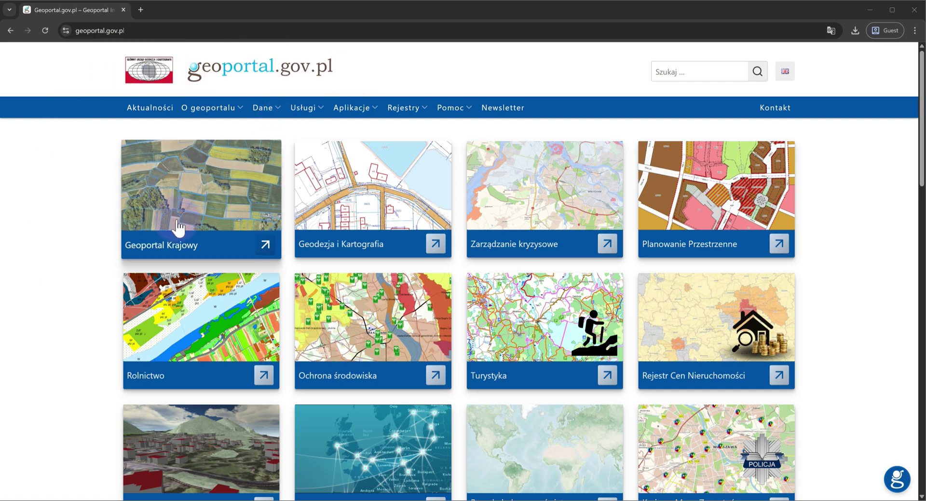
Step: Open the Geoportal Krajowy map zoomed on central Warsaw and set its interface language to 'pol'
left_click(187, 195)
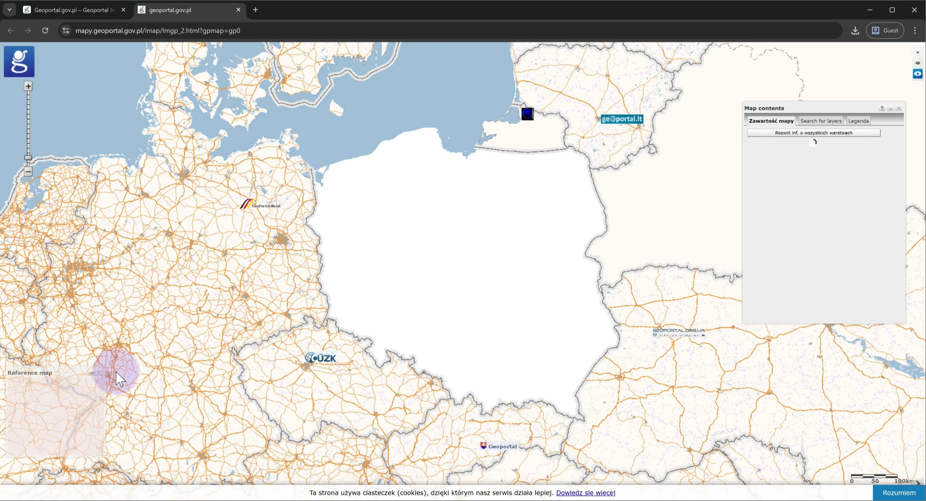
scroll(507, 269, "up", 2)
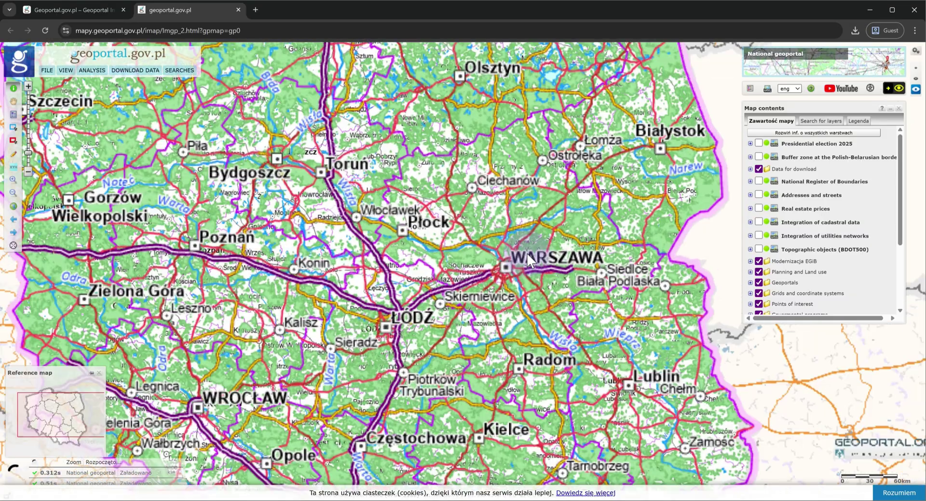
scroll(504, 274, "up", 3)
scroll(434, 289, "up", 2)
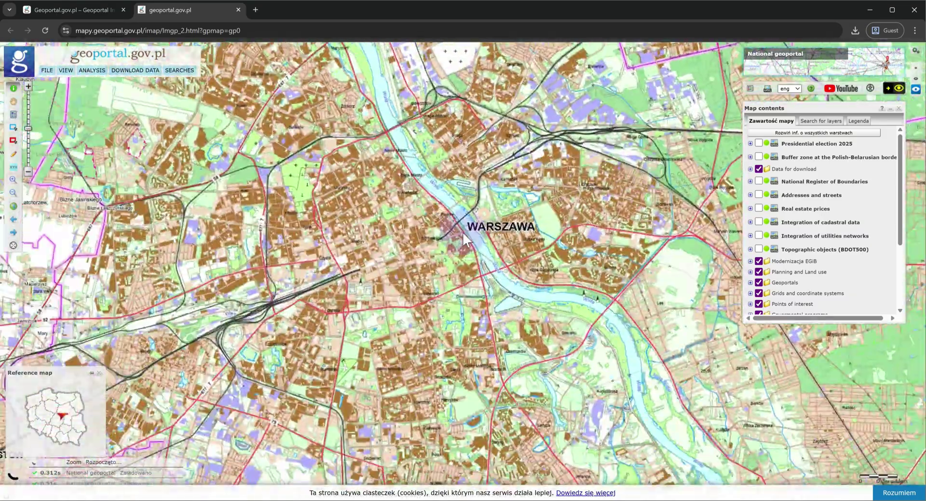
scroll(434, 208, "up", 2)
scroll(367, 179, "up", 2)
mouse_move(346, 169)
left_mouse_down()
mouse_move(441, 189)
mouse_move(562, 140)
left_mouse_up()
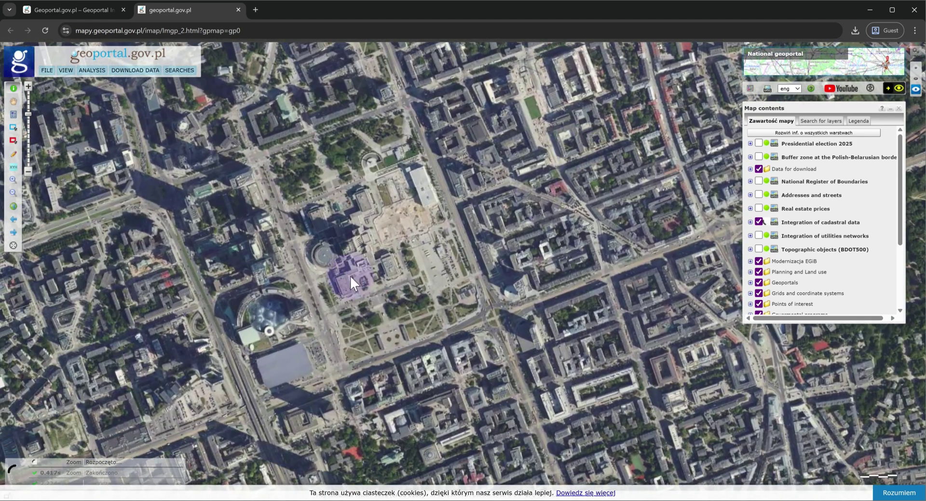
scroll(348, 270, "up", 2)
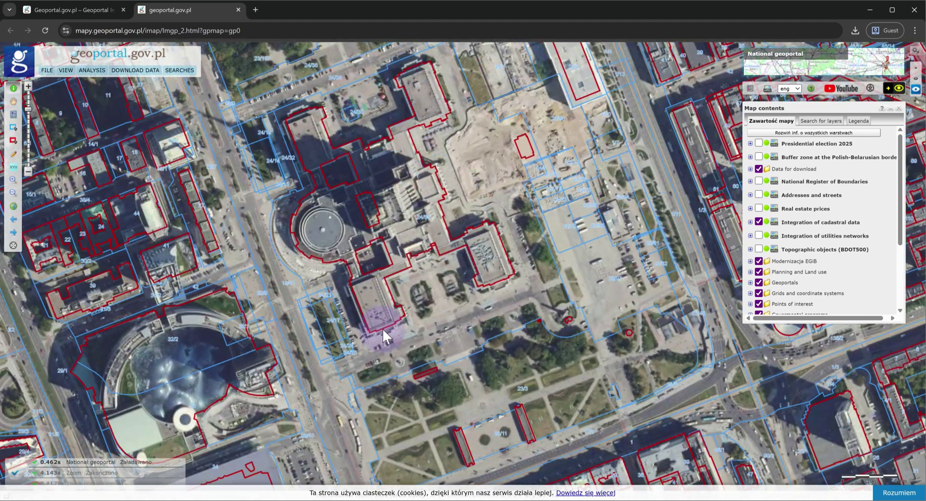
left_click(789, 88)
left_click(785, 110)
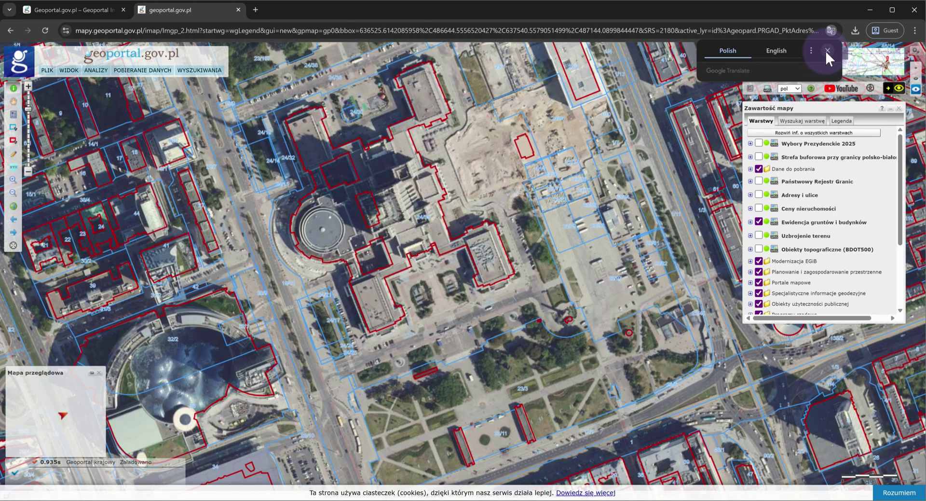
Step: Expand Dane do pobrania > Chmura punktów ALS, then both LIDAR PL-KRON86-NH and PL-EVRF2007-NH
left_click(827, 50)
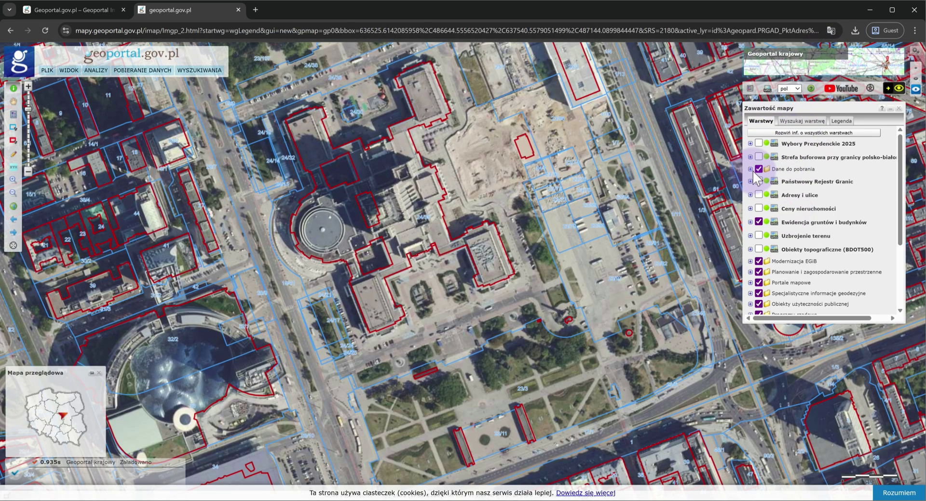
left_click(750, 169)
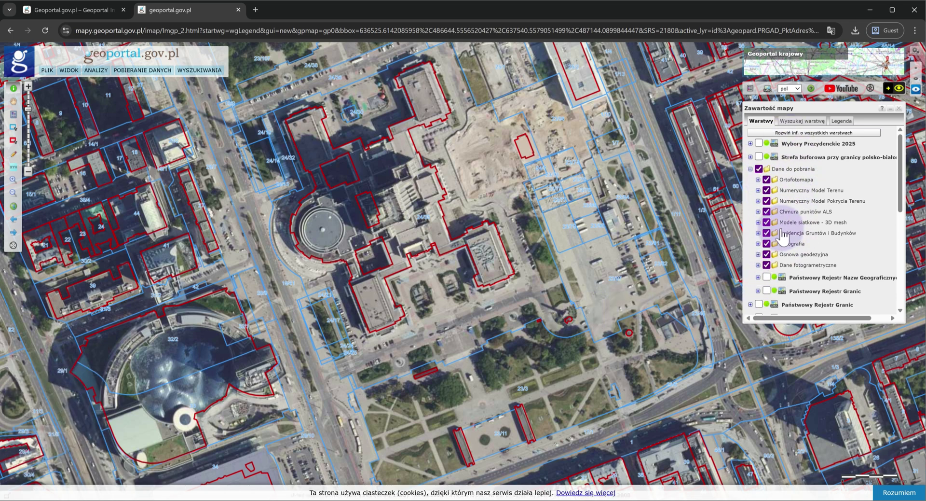
left_click_drag(496, 328, 513, 356)
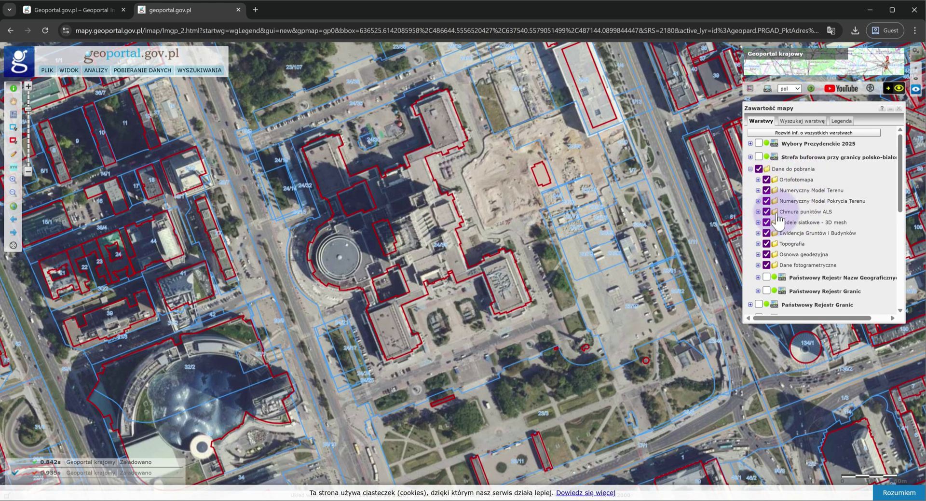
left_click(757, 211)
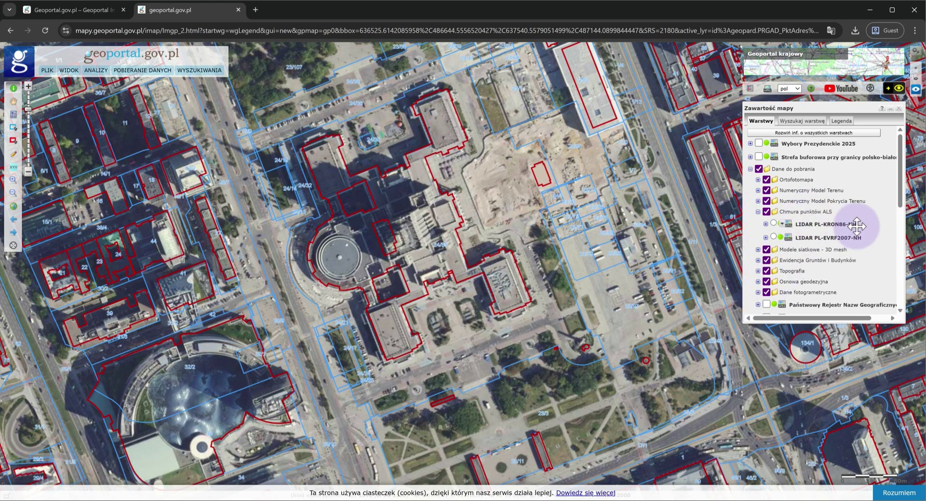
left_click(766, 224)
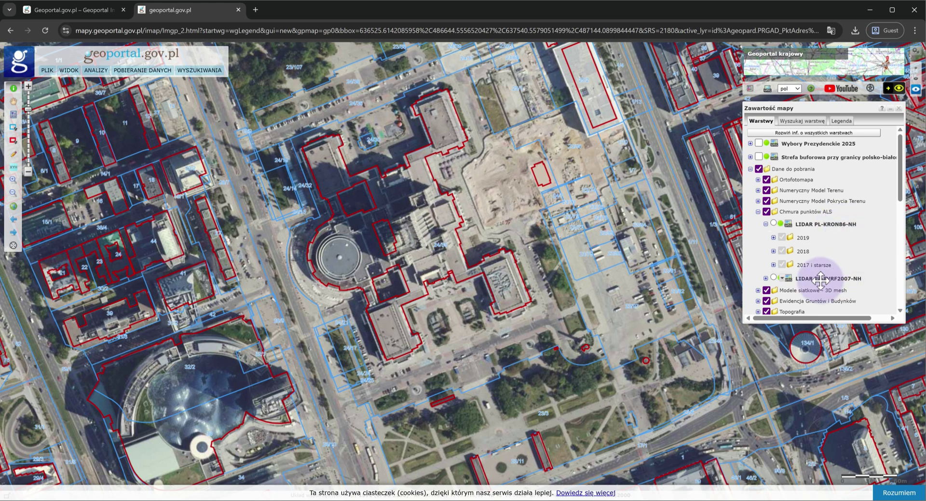
left_click(766, 278)
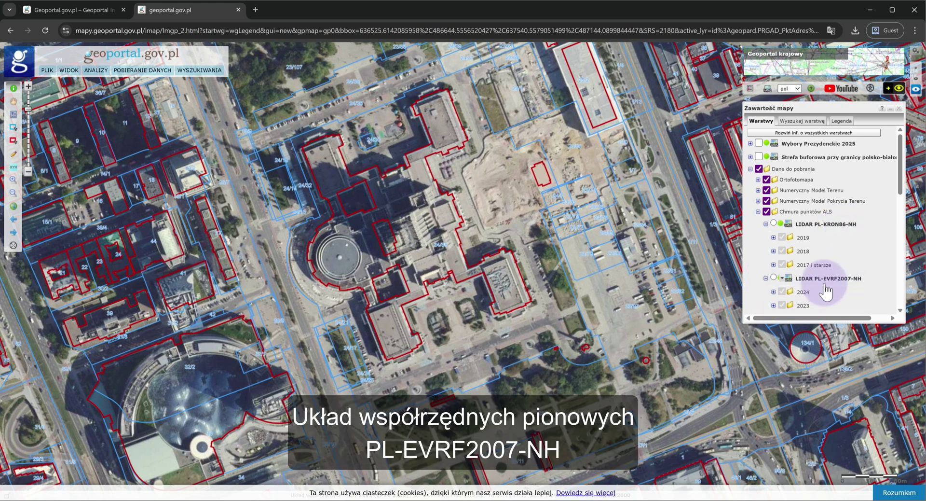
scroll(891, 183, "down", 1)
scroll(891, 184, "down", 2)
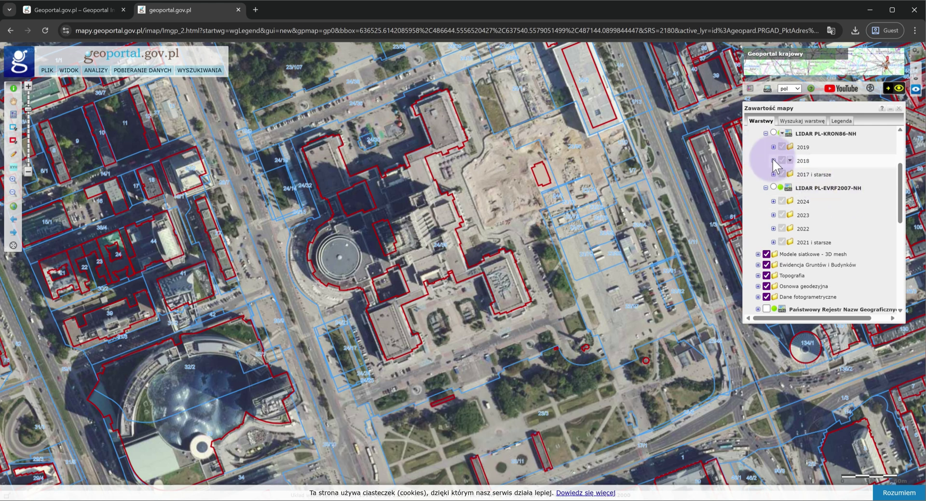
Step: Turn on LIDAR PL-EVRF2007-NH with only the 2023 sheets checked, then zoom out one level
left_click(773, 186)
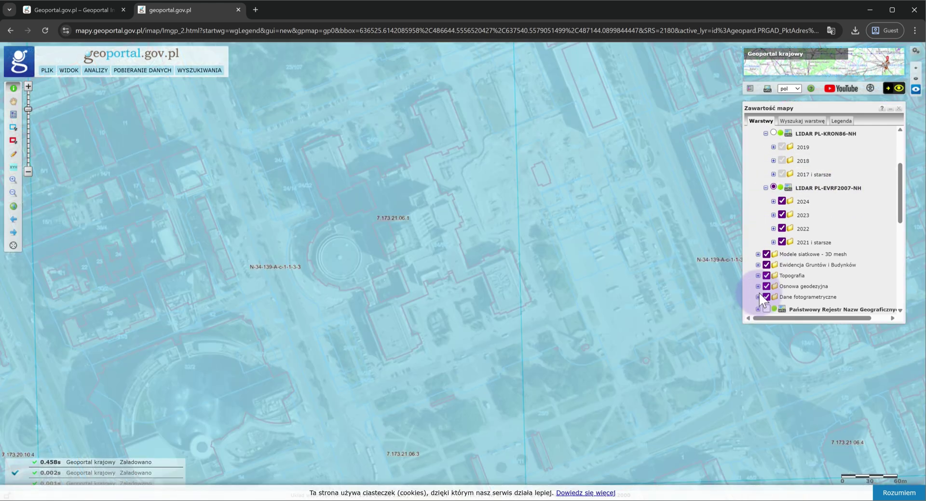
mouse_move(803, 201)
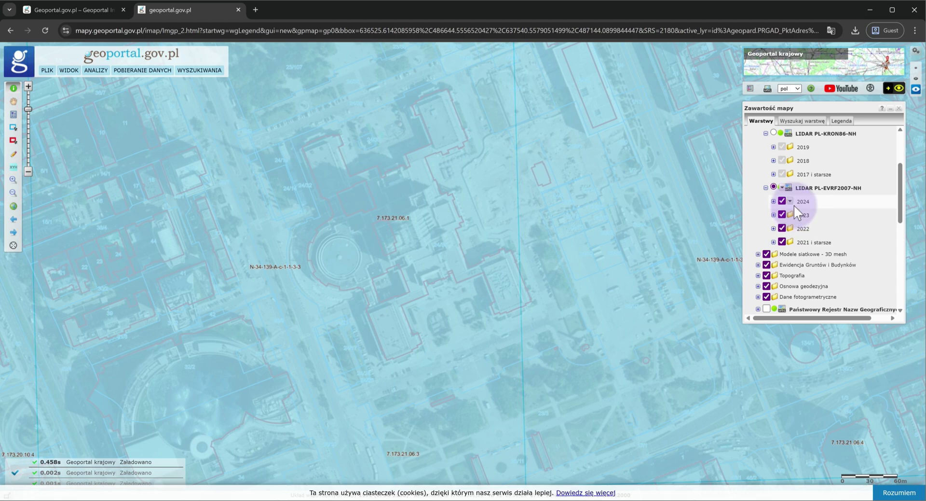
left_click(781, 215)
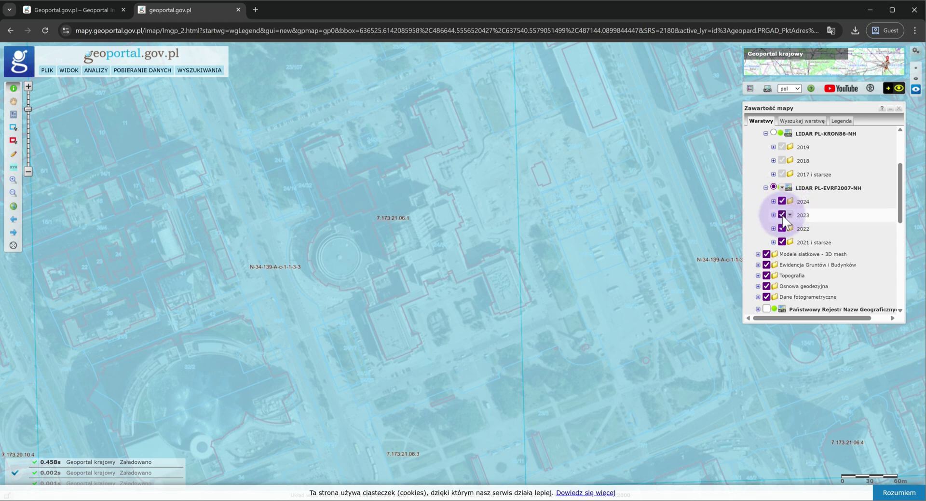
left_click(781, 228)
left_click(782, 242)
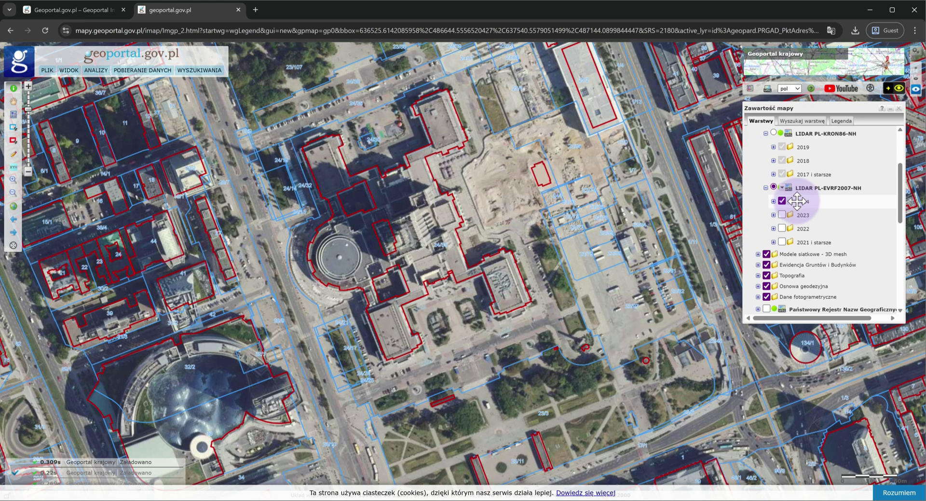
left_click(781, 202)
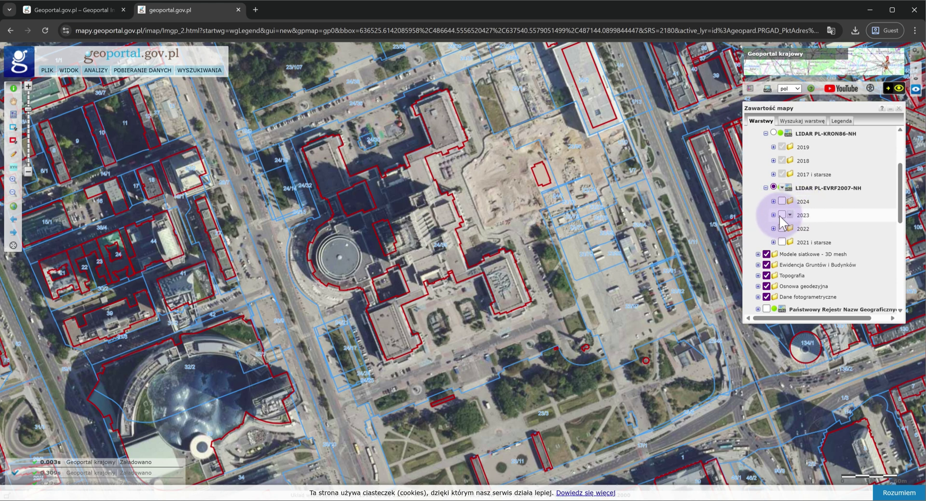
left_click(781, 214)
scroll(493, 322, "down", 1)
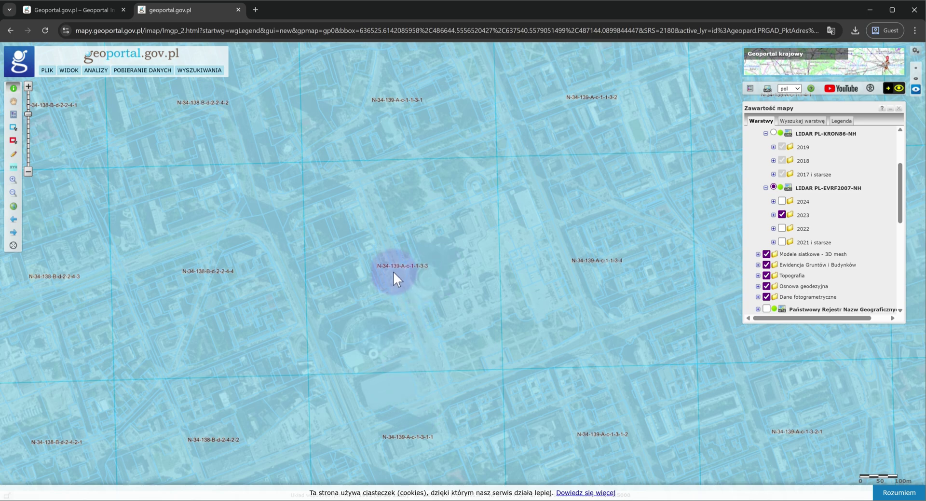
Step: Identify the central sheet and expand the 2023 N-34-139-A-c-1-1-3-3 entry under WMS LIDAR PL-EVRF2007-NH
left_click(409, 273)
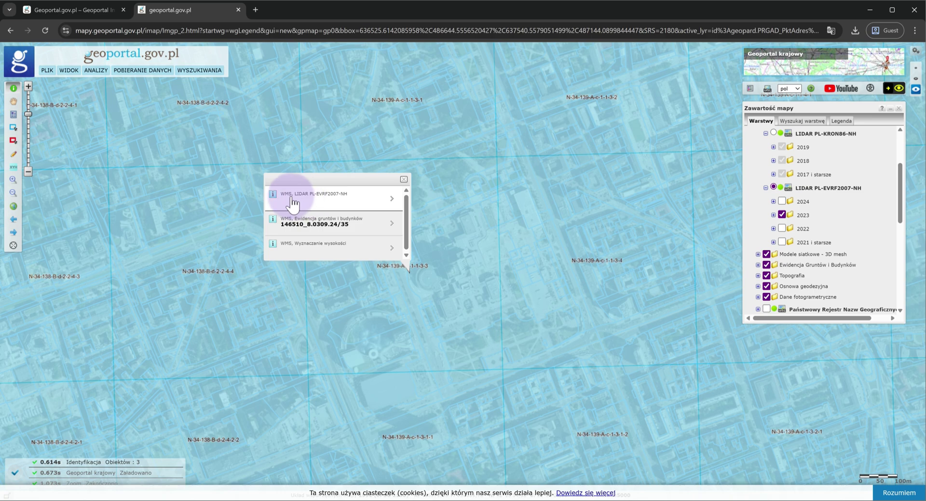
left_click(345, 200)
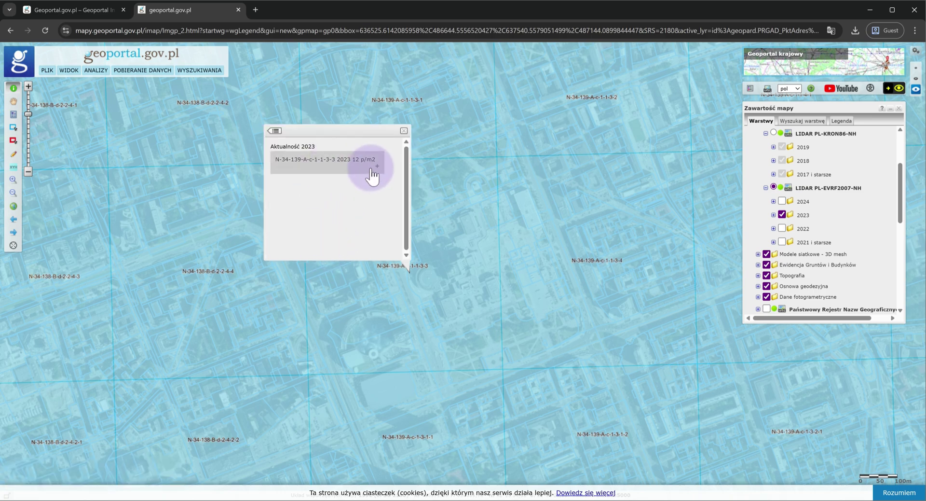
left_click(377, 166)
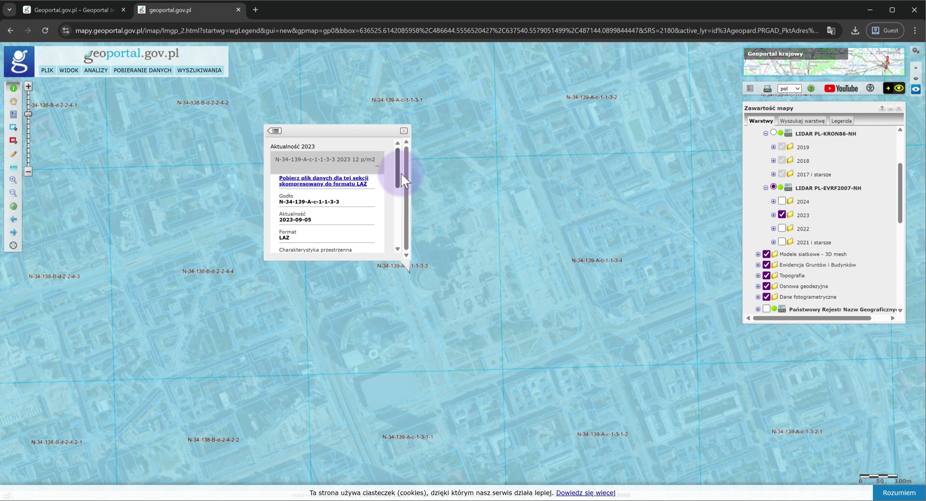
left_click_drag(394, 174, 389, 215)
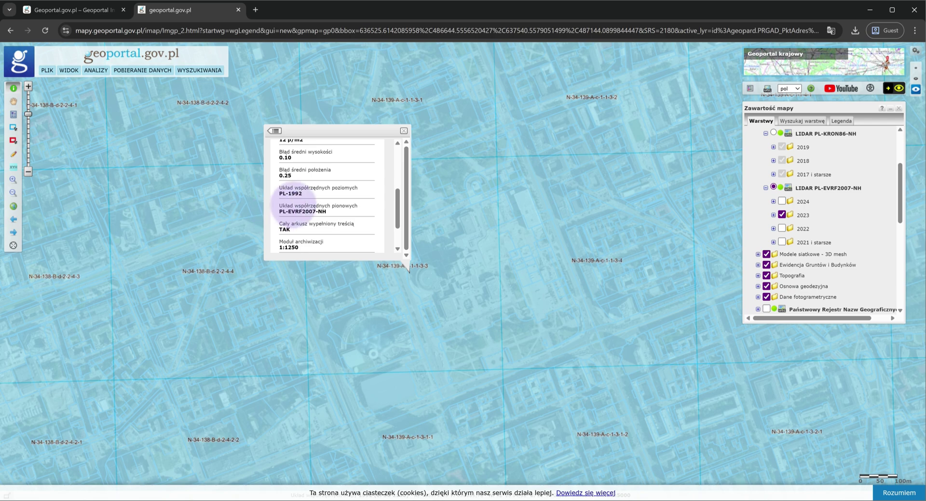
Step: Read through the sheet's details, highlighting its PL-EVRF2007-NH vertical coordinate system entry
triple_click(282, 209)
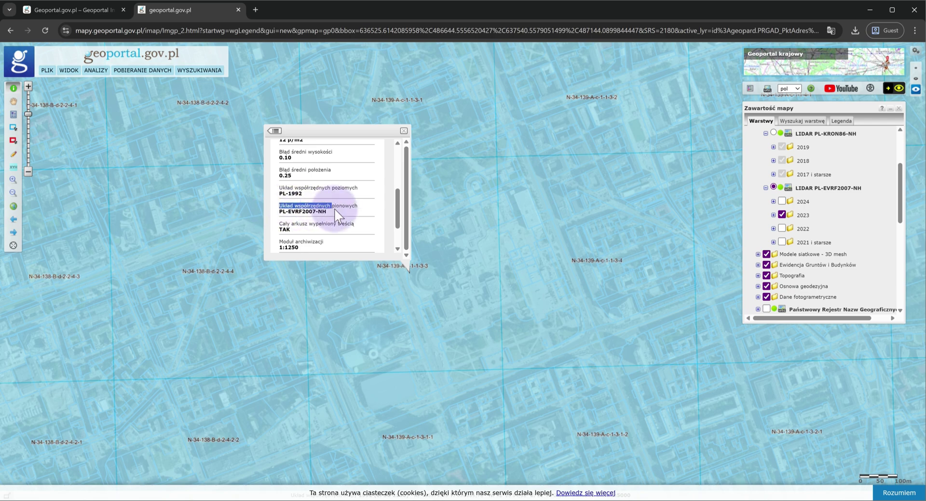
triple_click(281, 208)
left_click(385, 213)
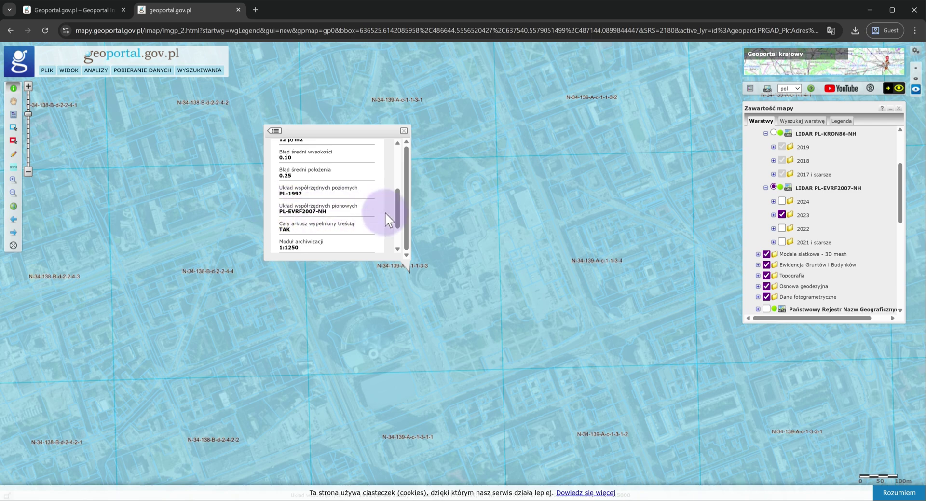
left_click_drag(403, 208, 398, 225)
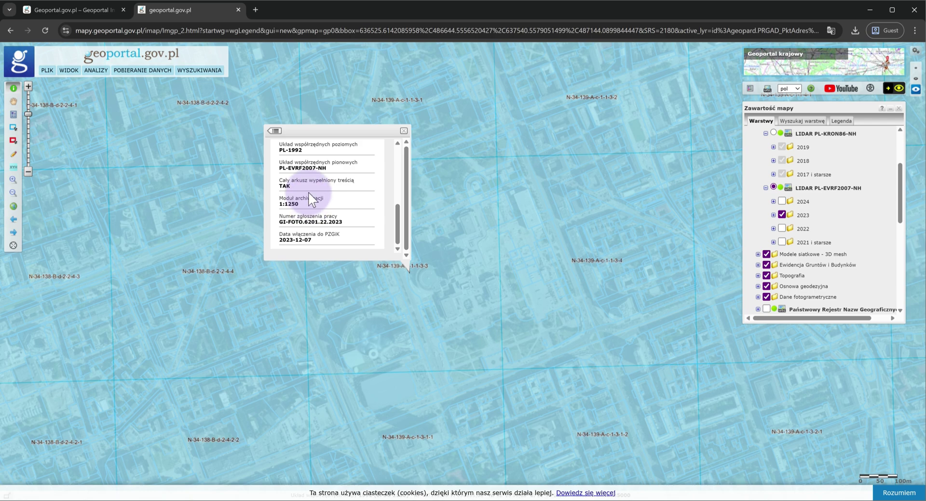
left_click_drag(398, 227, 401, 159)
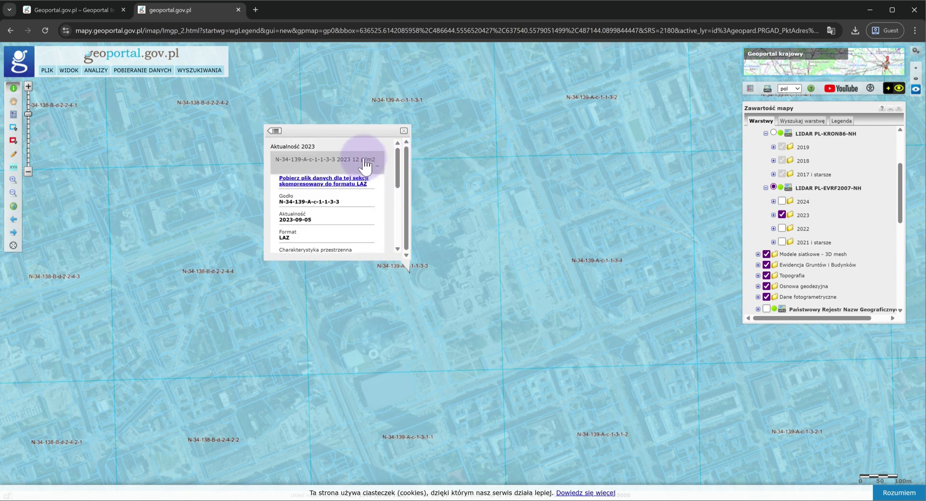
Step: Download the sheet's LAZ file and save it to Downloads\Warszawa
left_click(316, 188)
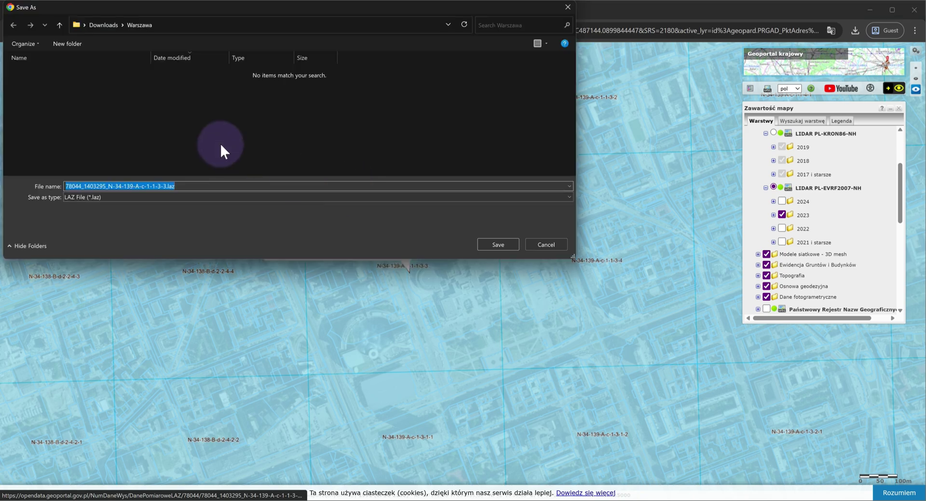
left_click(497, 249)
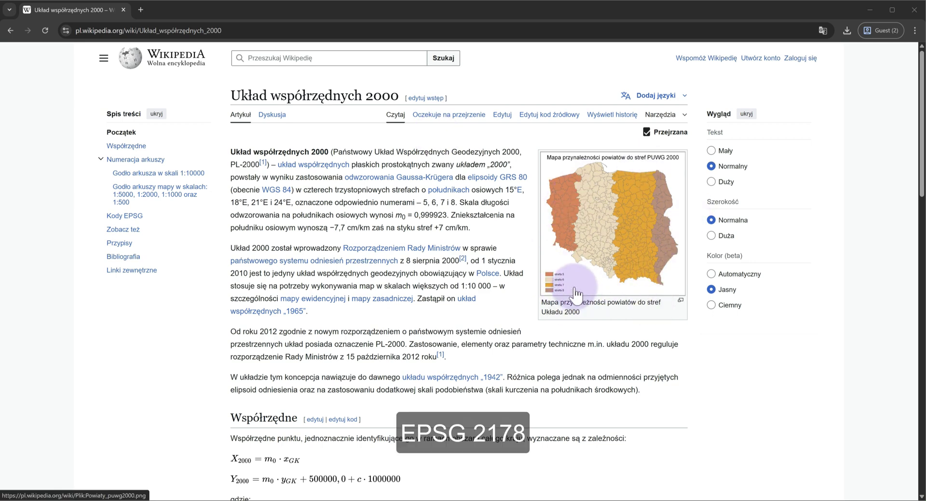
Step: Scroll to the Kody EPSG table and select code 2178 for Strefa VII
scroll(573, 294, "down", 3)
scroll(574, 302, "down", 5)
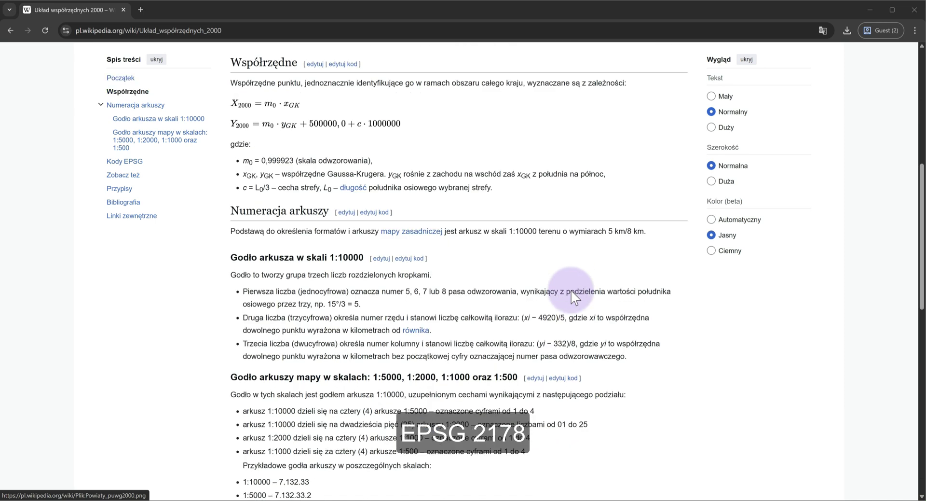
scroll(626, 233, "down", 9)
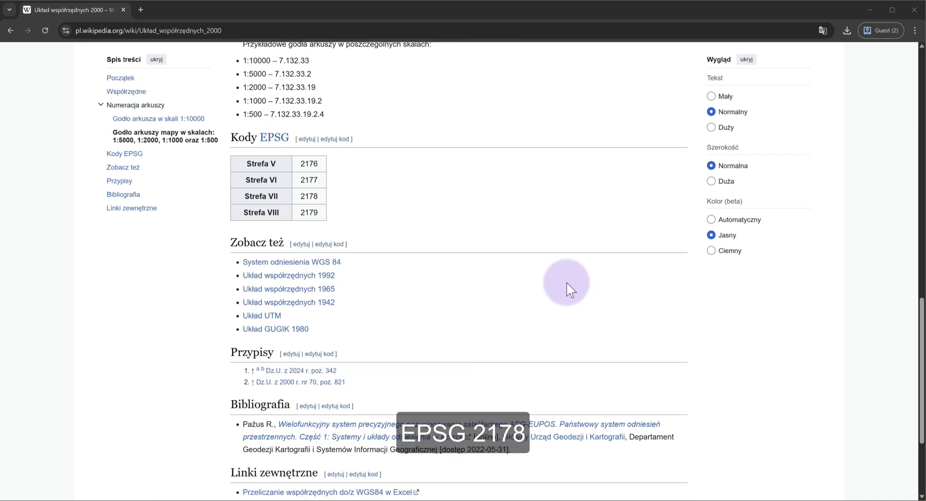
double_click(309, 196)
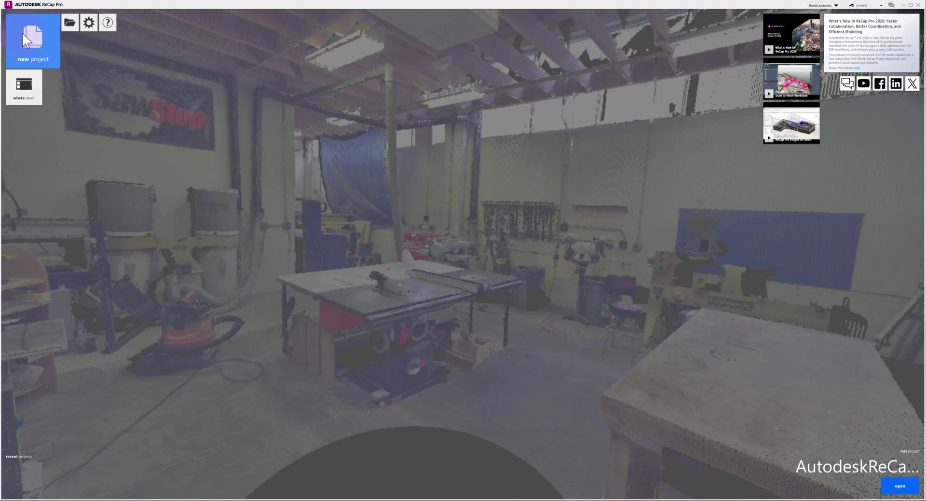
Step: Create the Warszawa point cloud project and select the downloaded .laz file for import
left_click(31, 45)
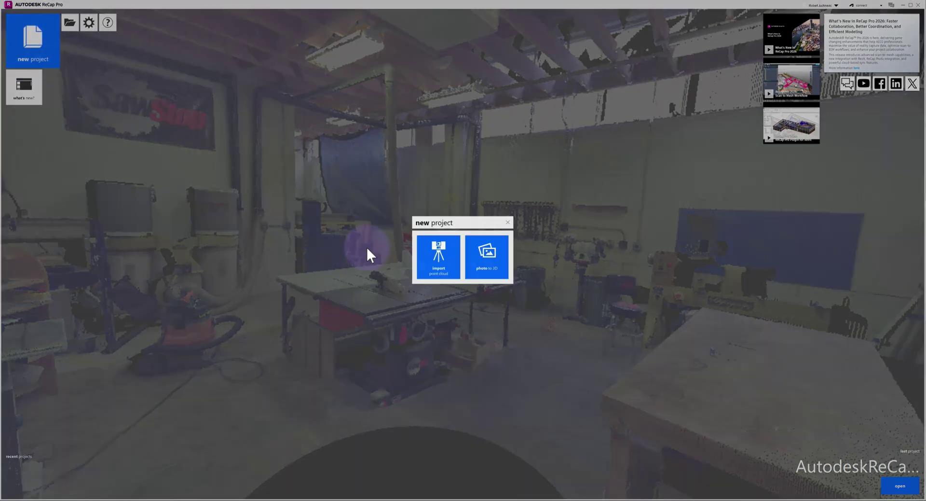
left_click(440, 272)
type("Warszawa")
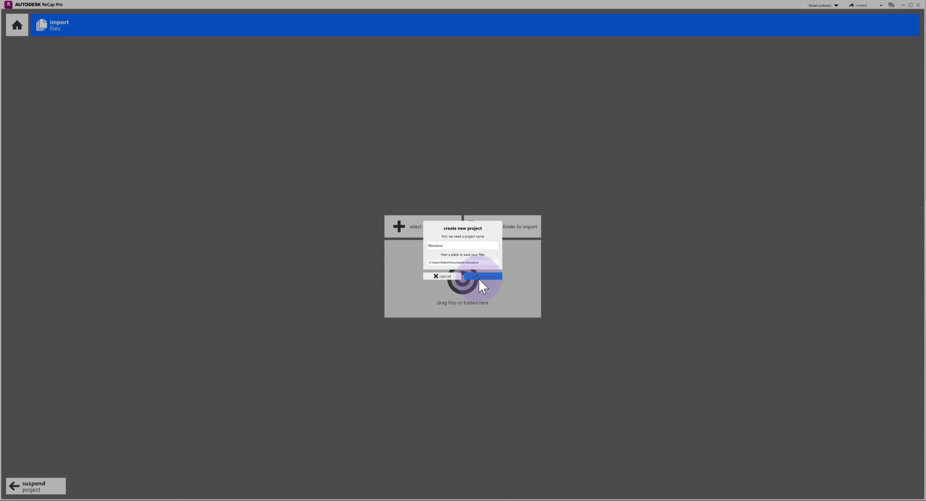
left_click(478, 278)
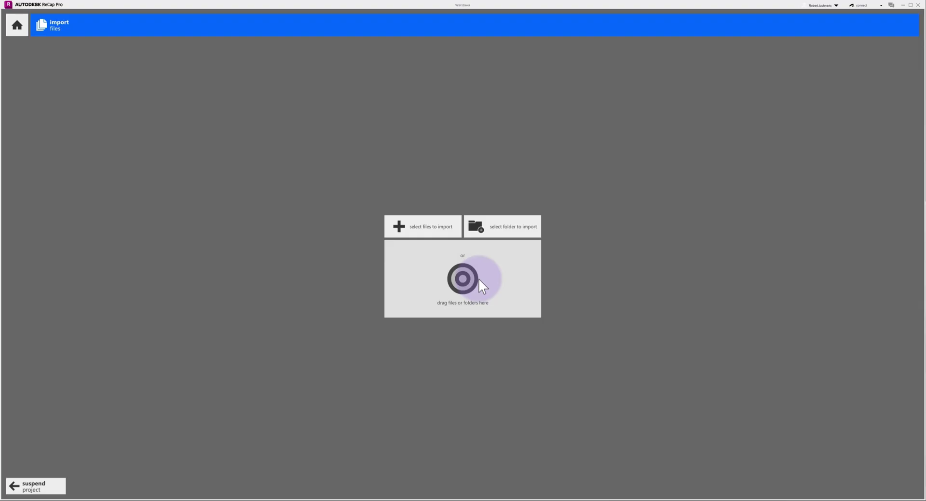
left_click(406, 229)
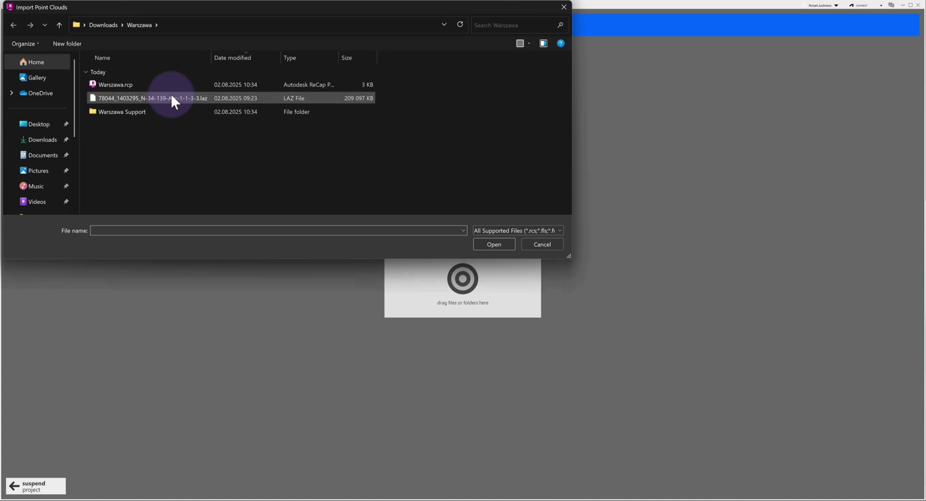
left_click(134, 98)
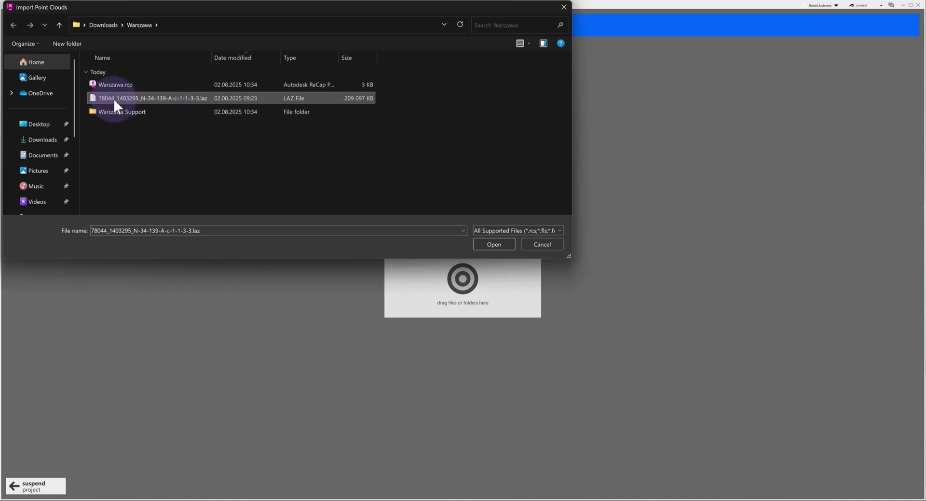
left_click(491, 245)
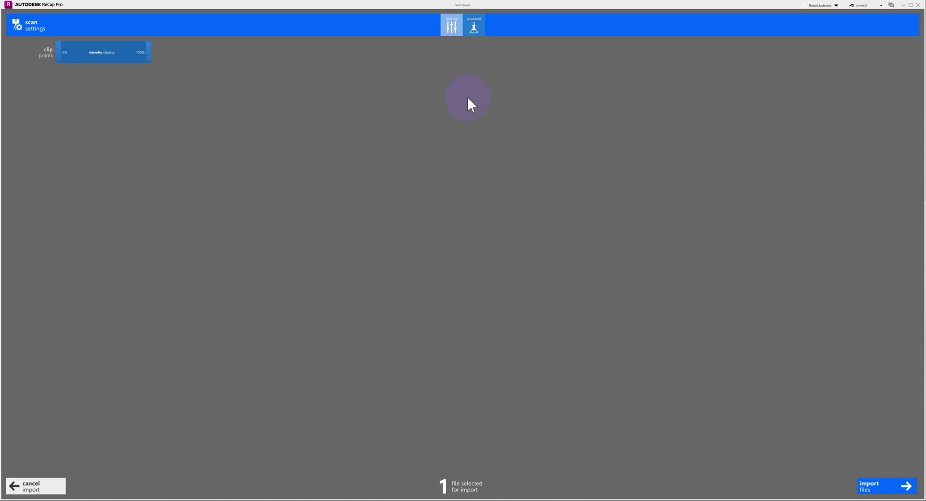
Step: Set the target coordinate system to ETRS89.PolandCS2K-7 in the Advanced scan settings
left_click(475, 26)
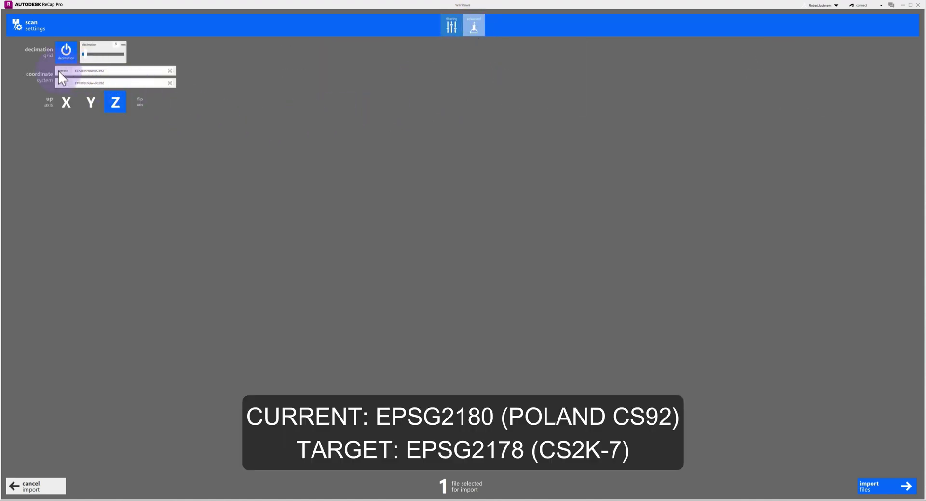
left_click(111, 82)
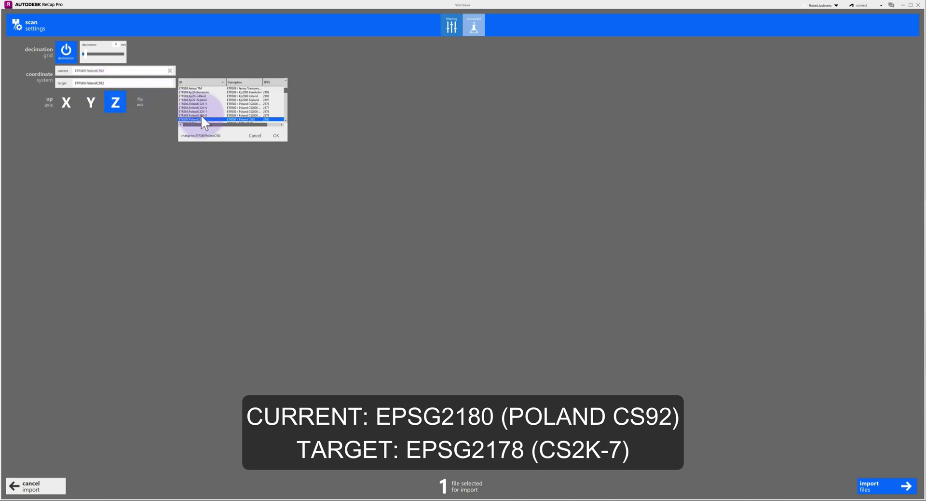
left_click(259, 111)
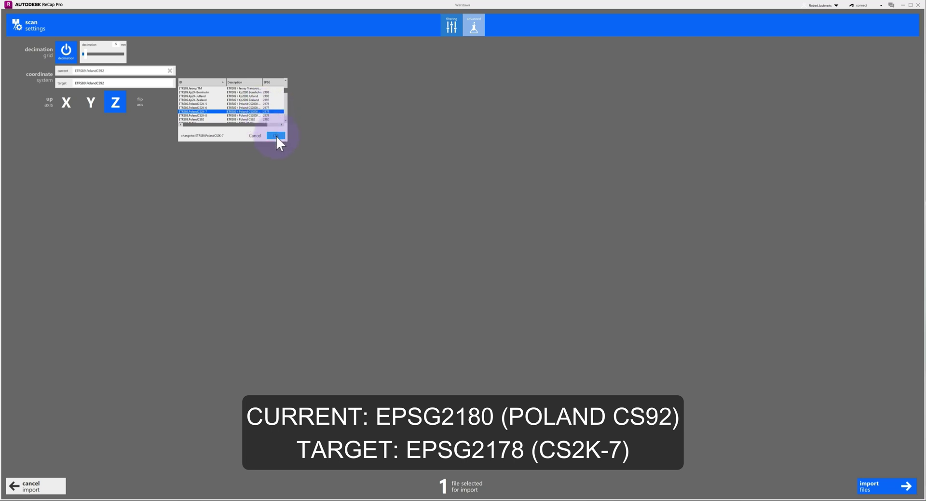
left_click(276, 135)
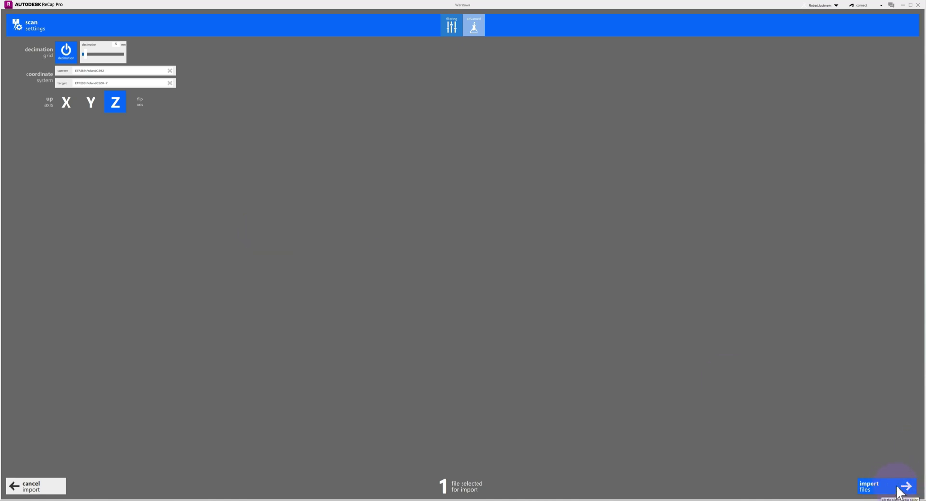
Step: Import and index the scan, then launch the project once indexing reaches 100%
left_click(881, 490)
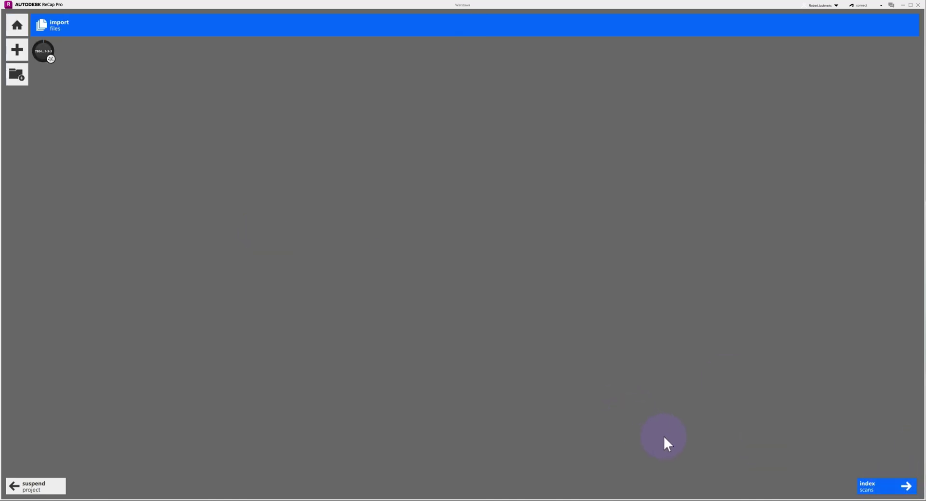
left_click(883, 488)
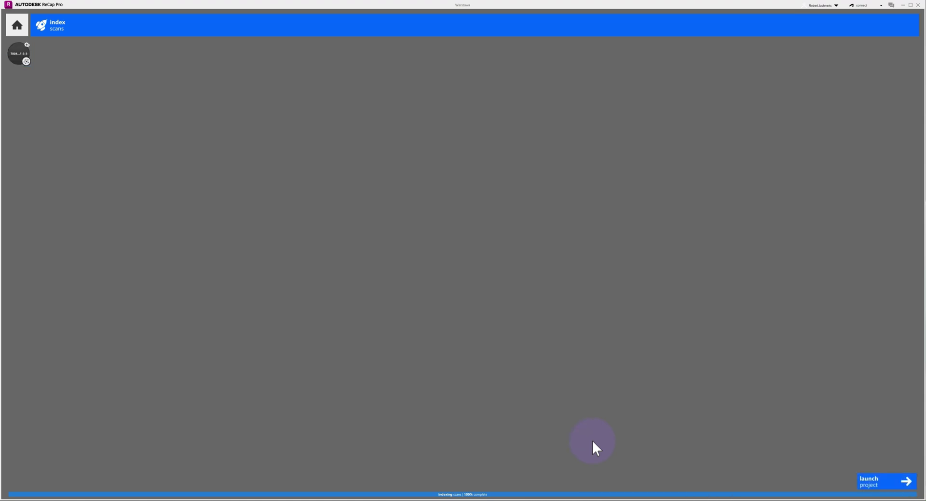
left_click(875, 482)
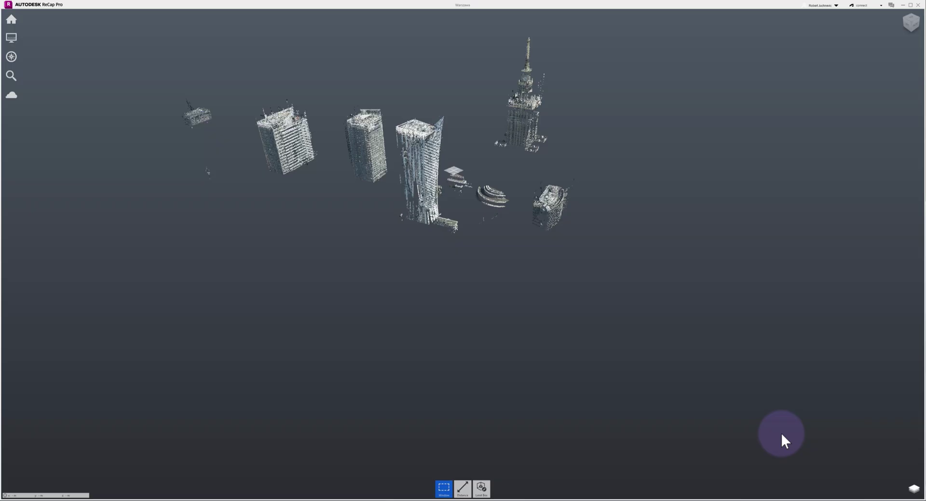
Step: Orbit to an angled view of the city point cloud and save the project
left_click_drag(462, 255, 421, 233)
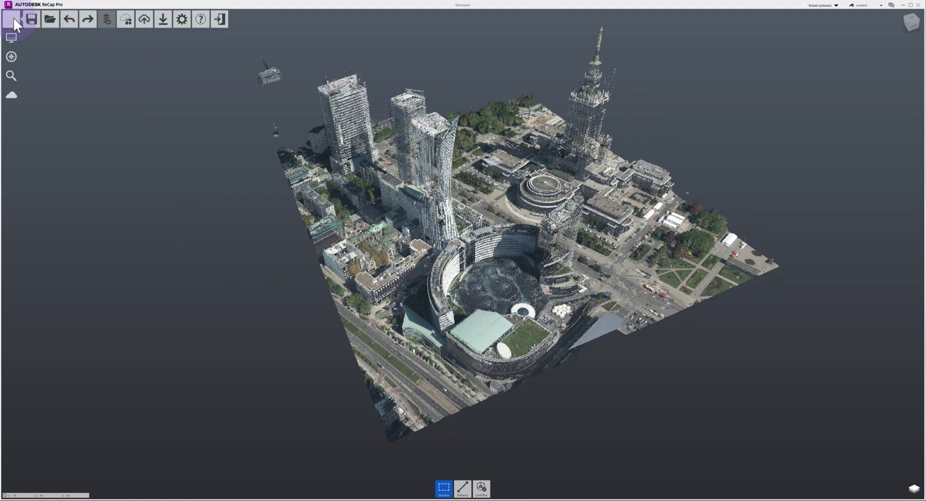
mouse_move(10, 19)
left_click(30, 19)
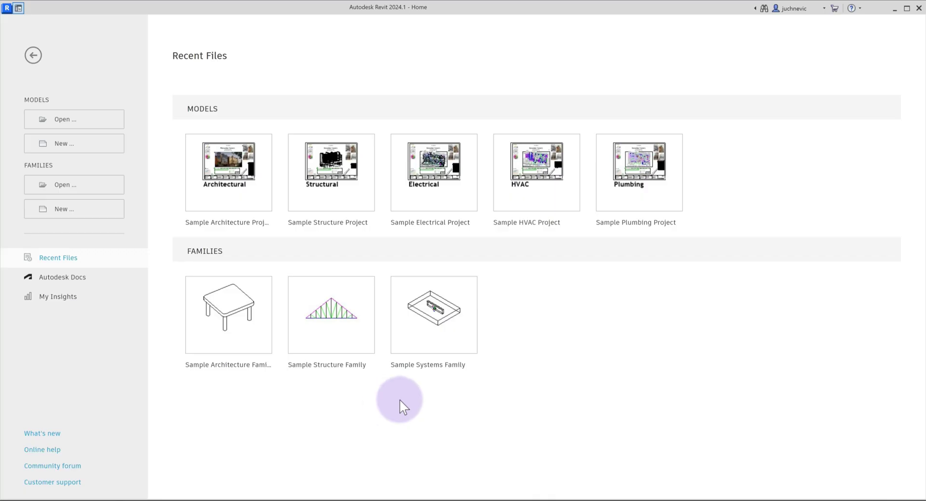
Step: Start a new project from the DefaultMetric template and open its Site floor plan
left_click(51, 148)
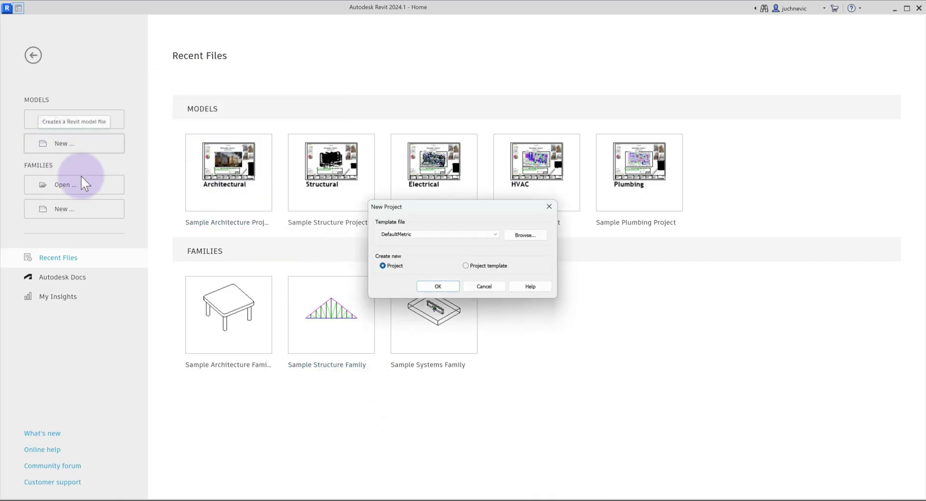
left_click(436, 286)
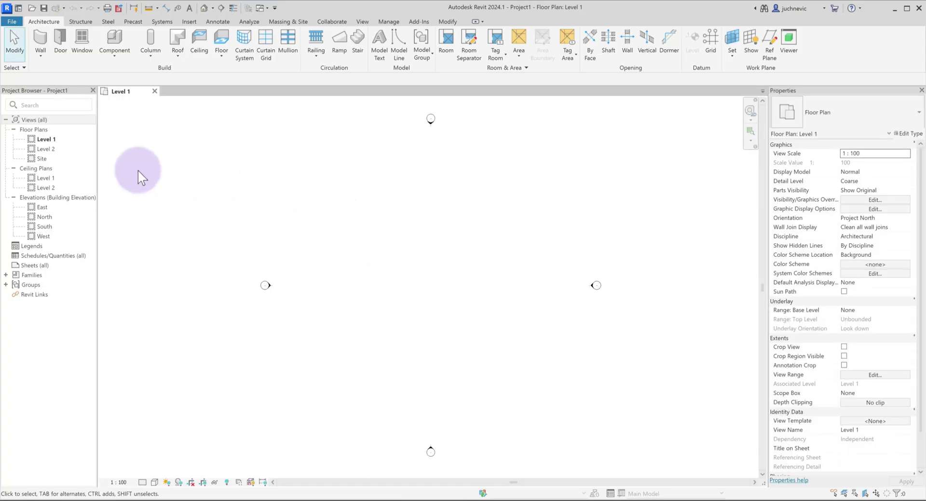
left_click(42, 159)
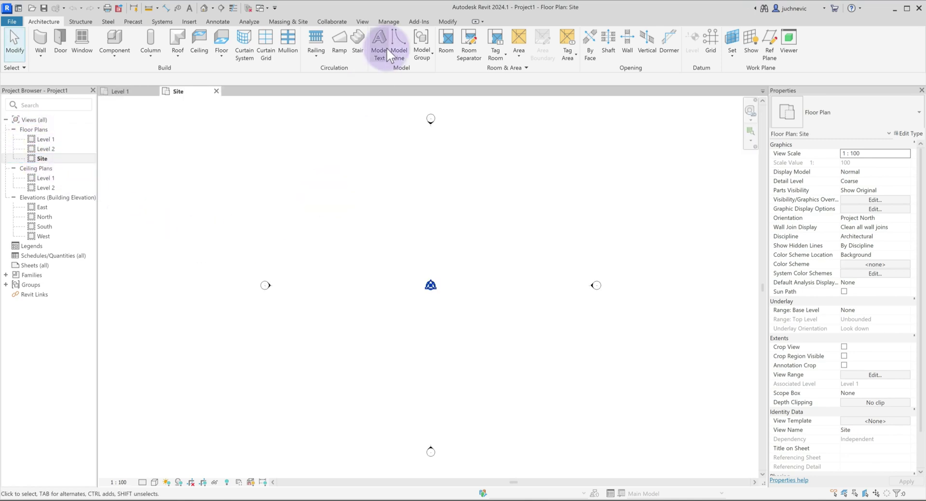
left_click(388, 22)
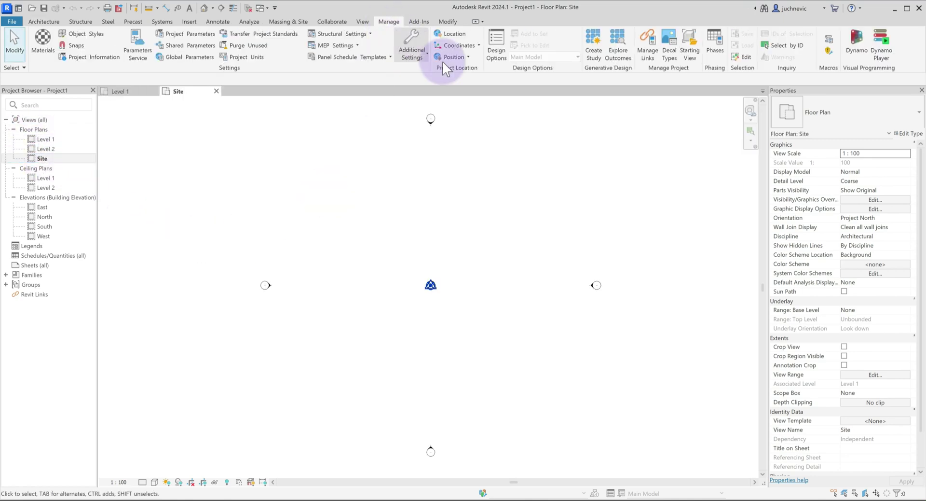
Step: Link Mapa.dwg as a CAD file, positioned Center to Center with import units in meters
left_click(652, 57)
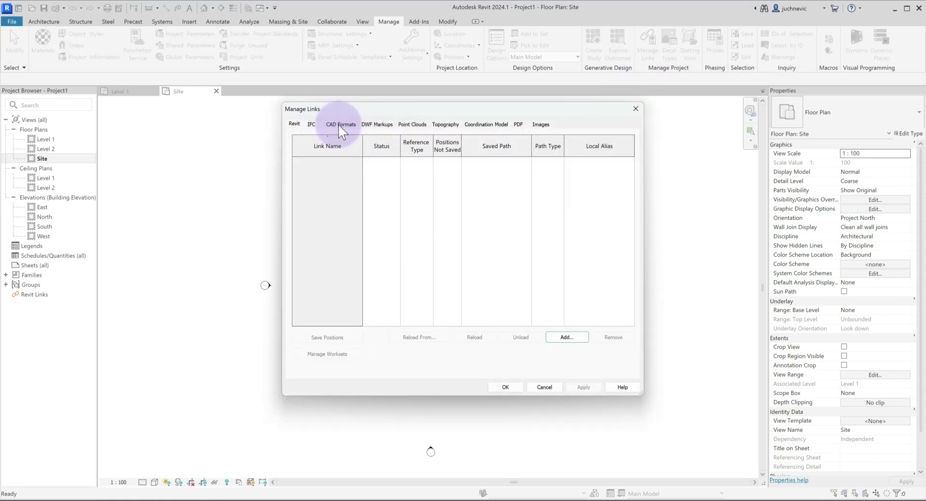
left_click(338, 124)
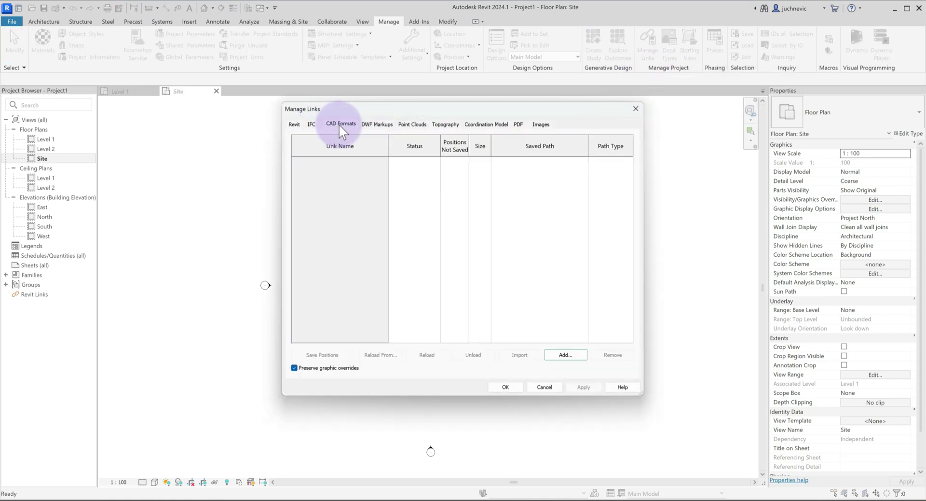
left_click(564, 355)
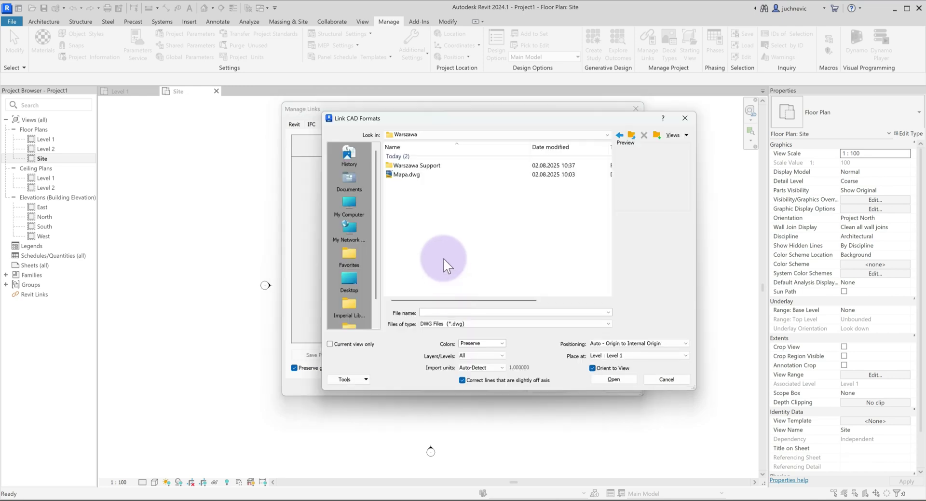
left_click(409, 175)
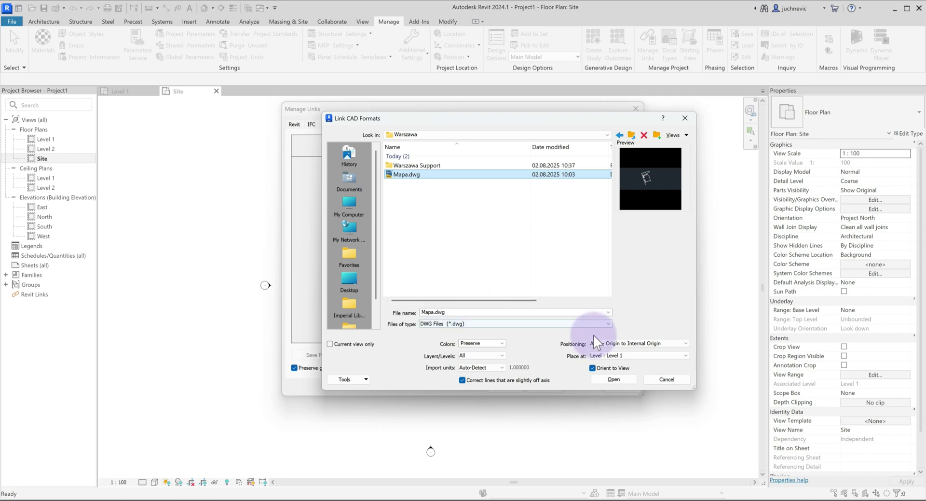
left_click(638, 343)
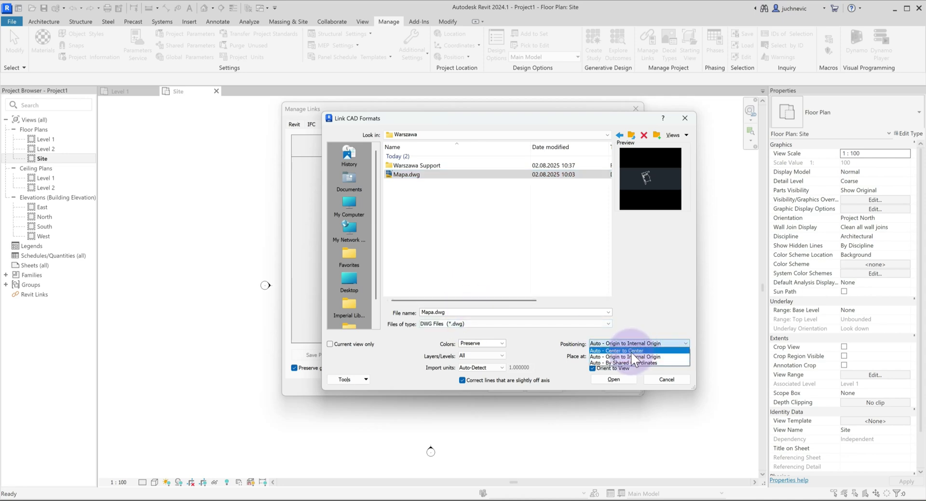
left_click(630, 351)
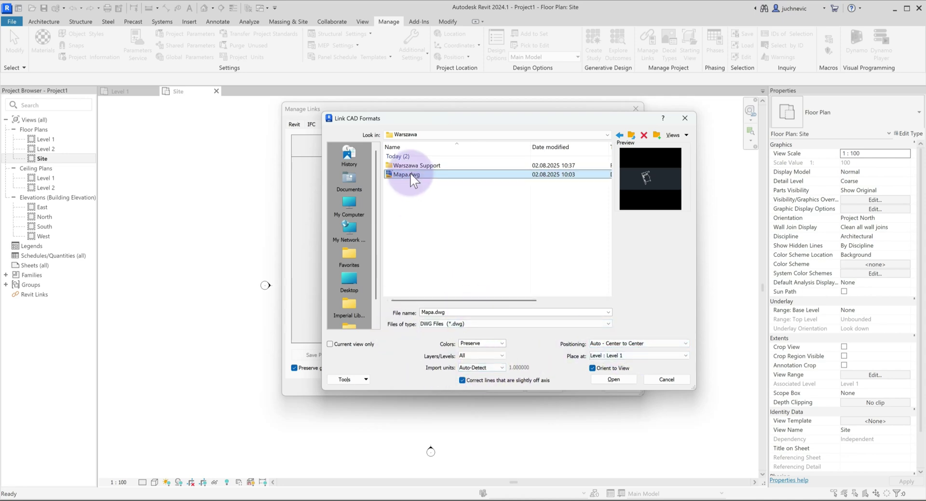
left_click(481, 369)
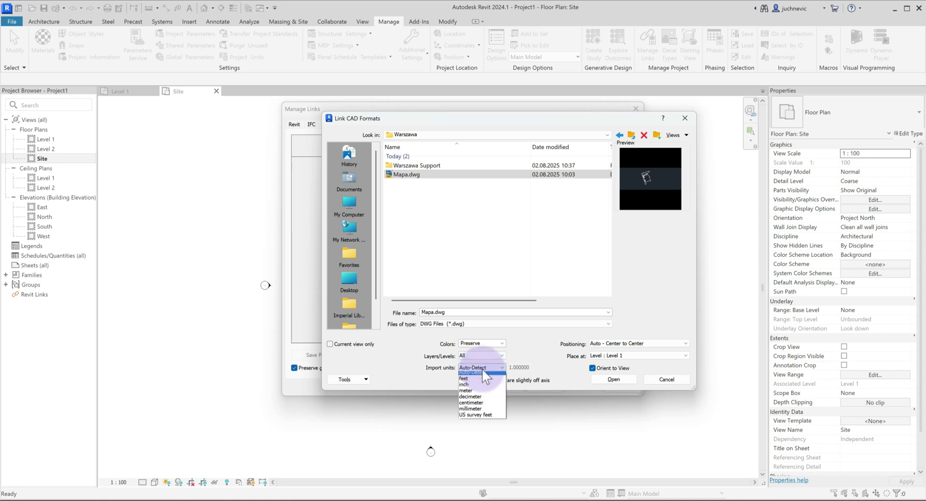
left_click(477, 393)
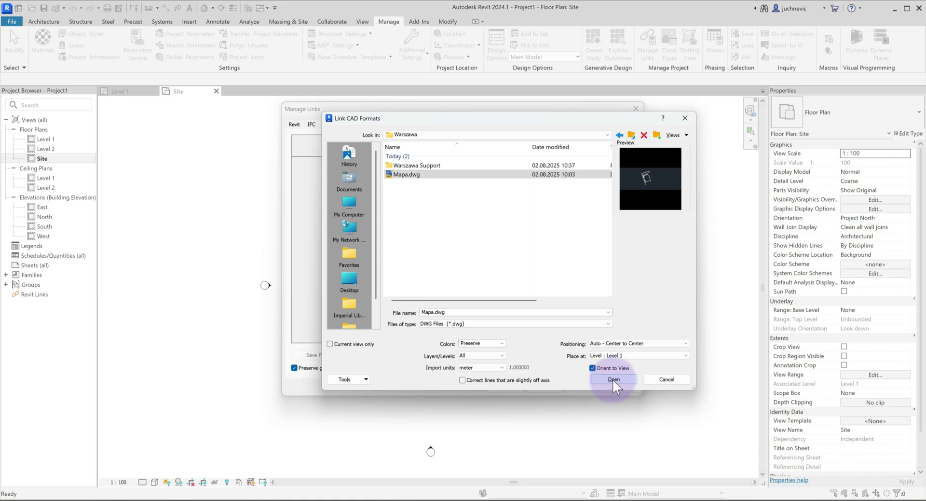
left_click(613, 379)
Step: Acquire shared coordinates from the linked Mapa.dwg and reconcile them
left_click(505, 387)
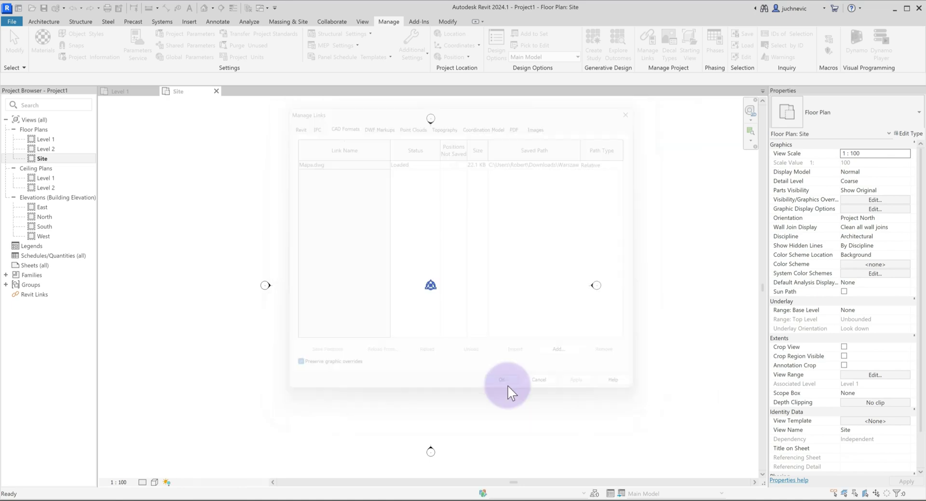
scroll(496, 314, "down", 3)
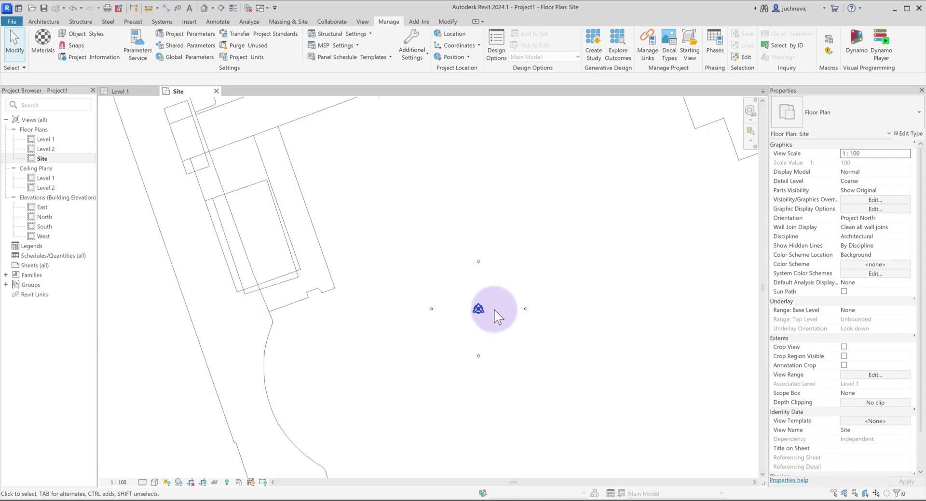
scroll(494, 308, "down", 3)
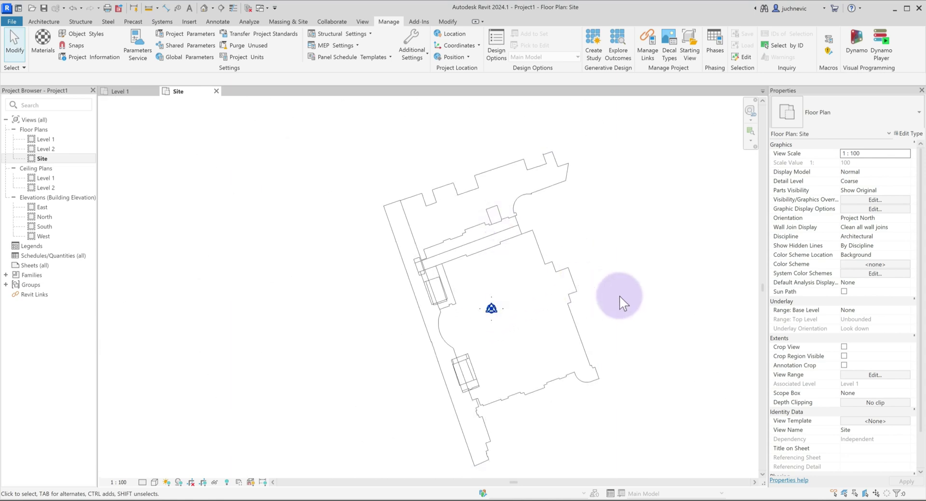
left_click_drag(630, 264, 565, 308)
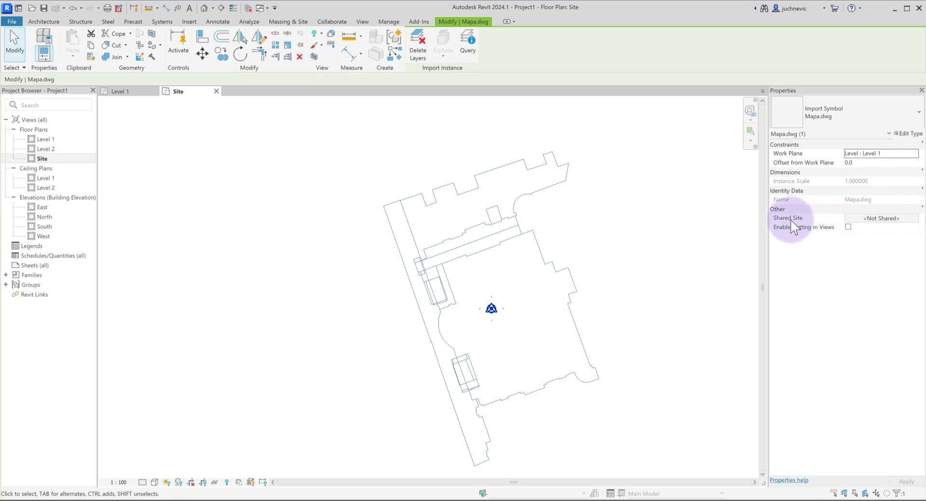
left_click(877, 219)
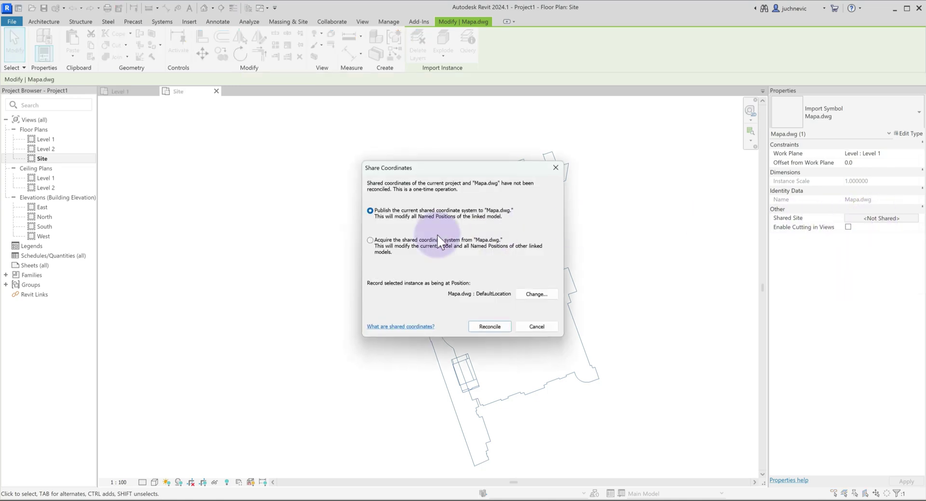
left_click(370, 239)
left_click(488, 326)
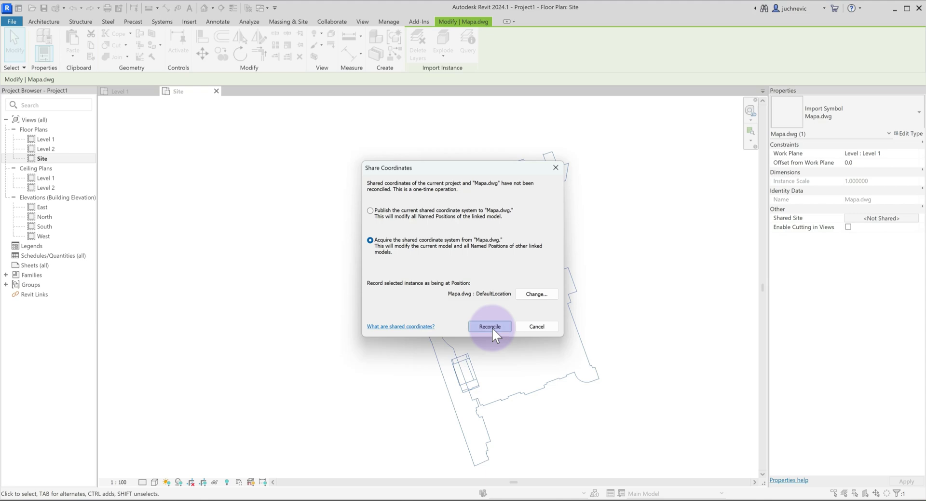
left_click(343, 337)
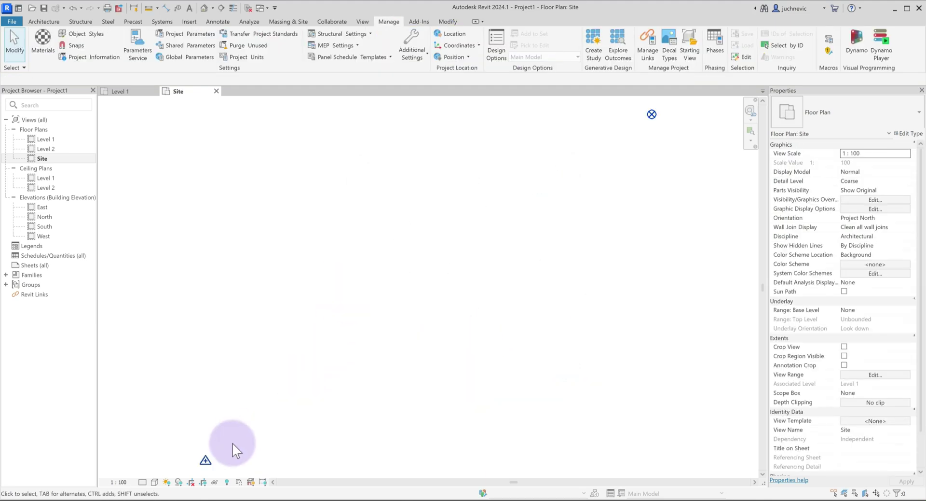
Step: Hide the survey point in the Site view
mouse_move(269, 390)
left_mouse_down()
mouse_move(188, 473)
mouse_move(207, 459)
left_mouse_up()
right_click(207, 459)
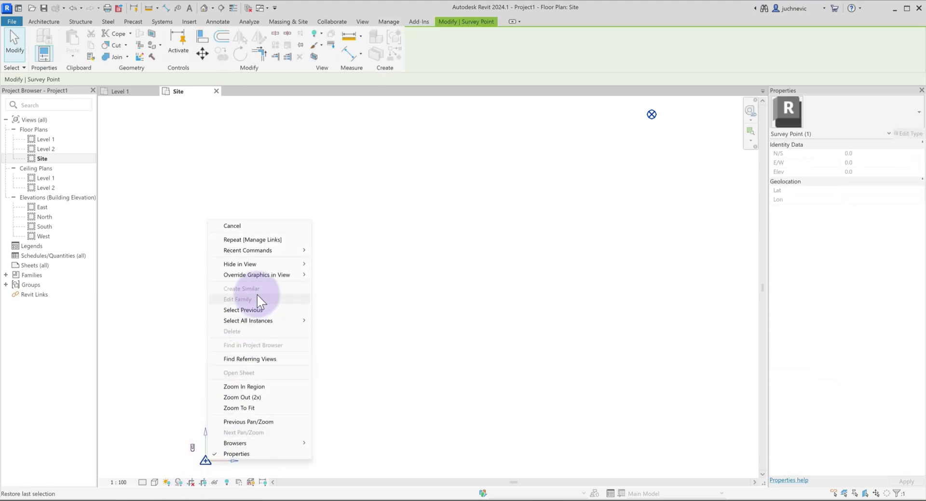
mouse_move(240, 263)
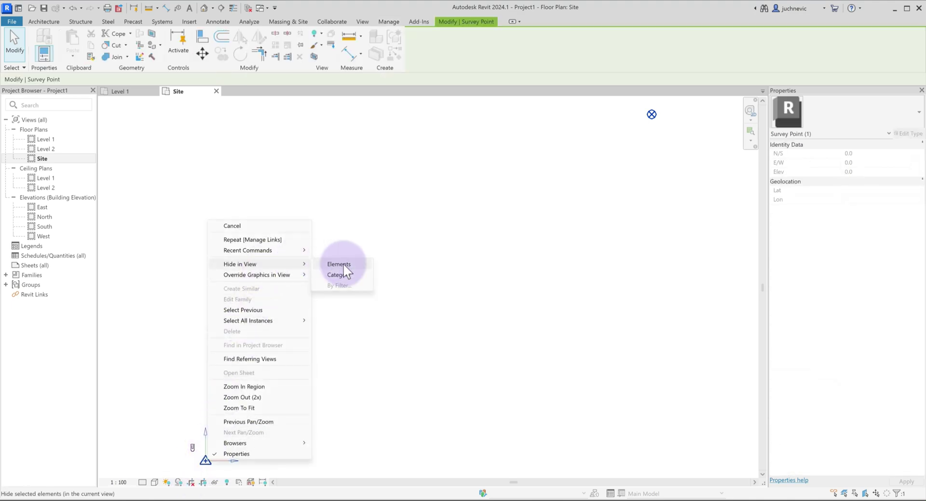
left_click(343, 262)
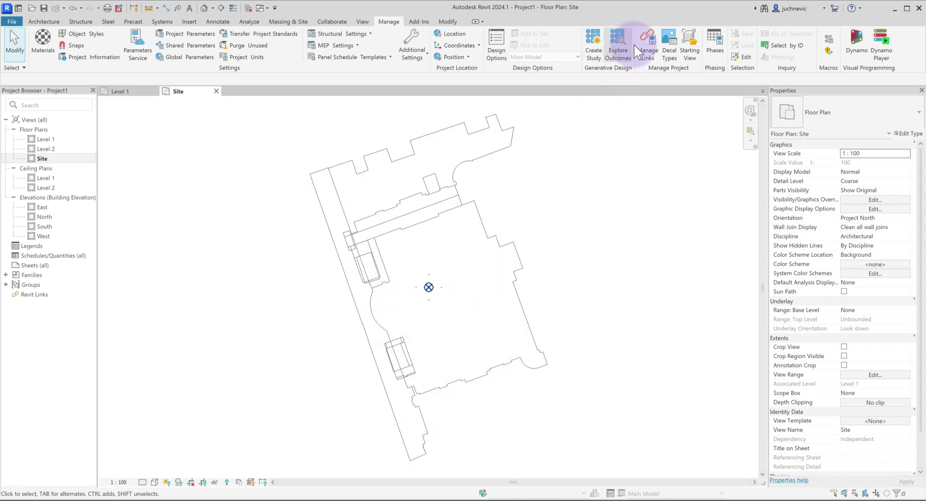
Step: Link Warszawa.rcp positioned Auto - By Shared Coordinates, accepting the large-coordinates warning
left_click(652, 51)
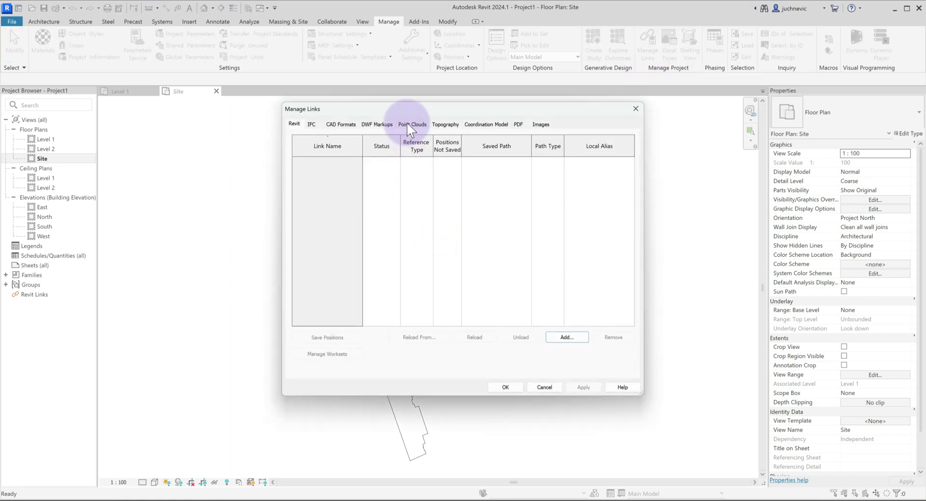
left_click(407, 124)
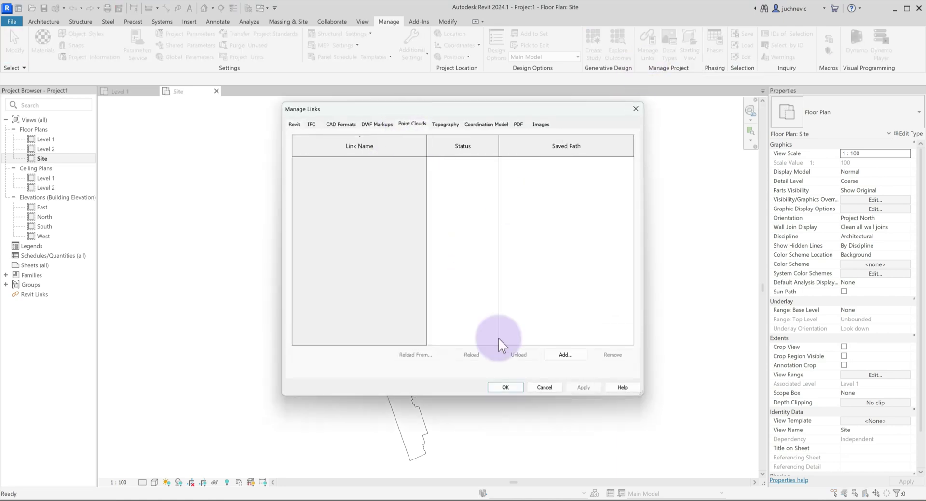
left_click(568, 354)
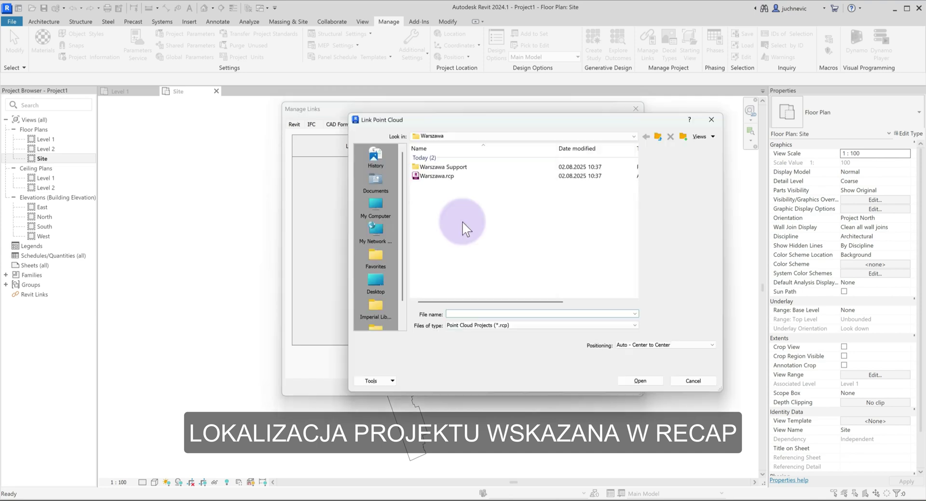
left_click(440, 176)
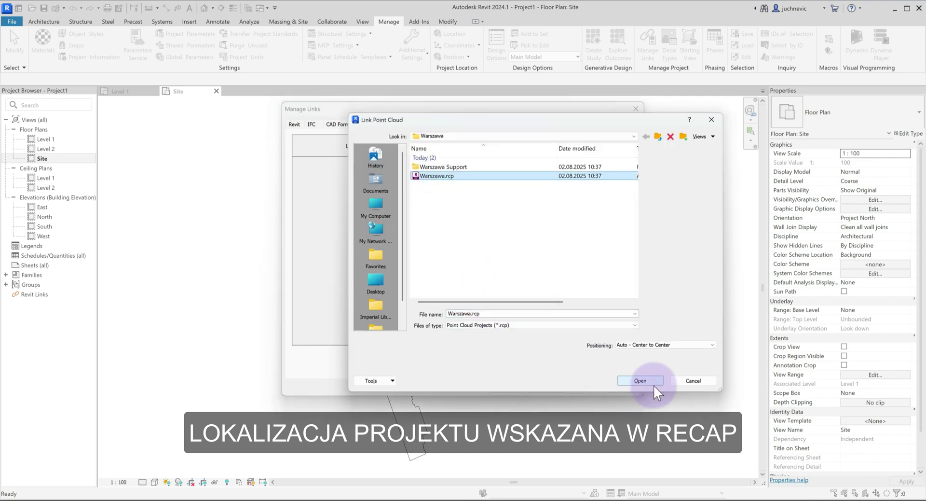
left_click(642, 344)
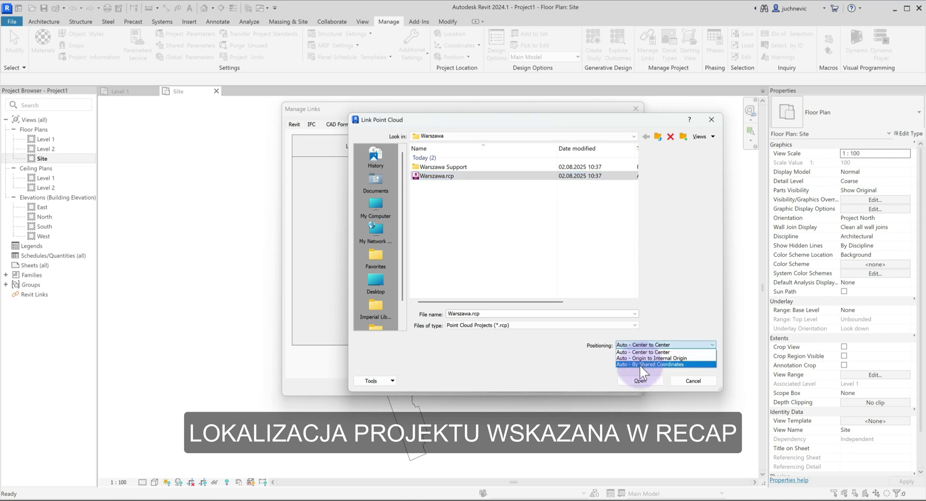
left_click(639, 363)
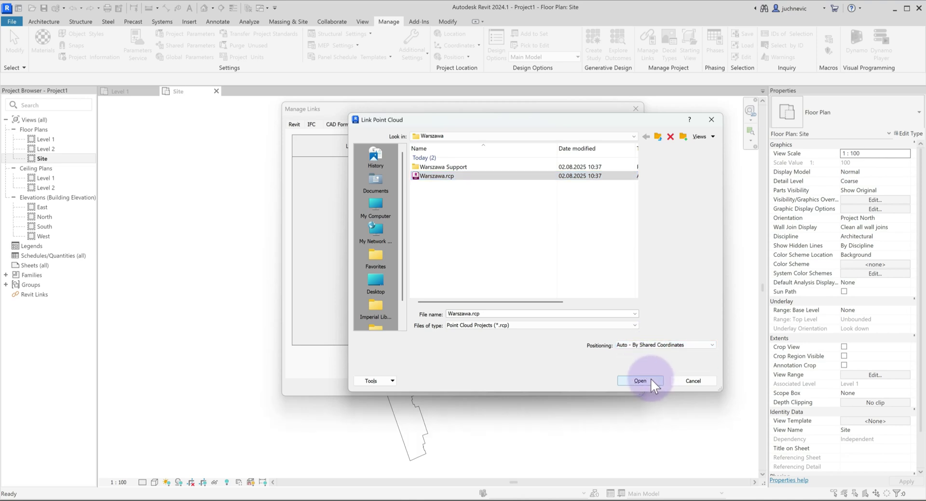
left_click(650, 378)
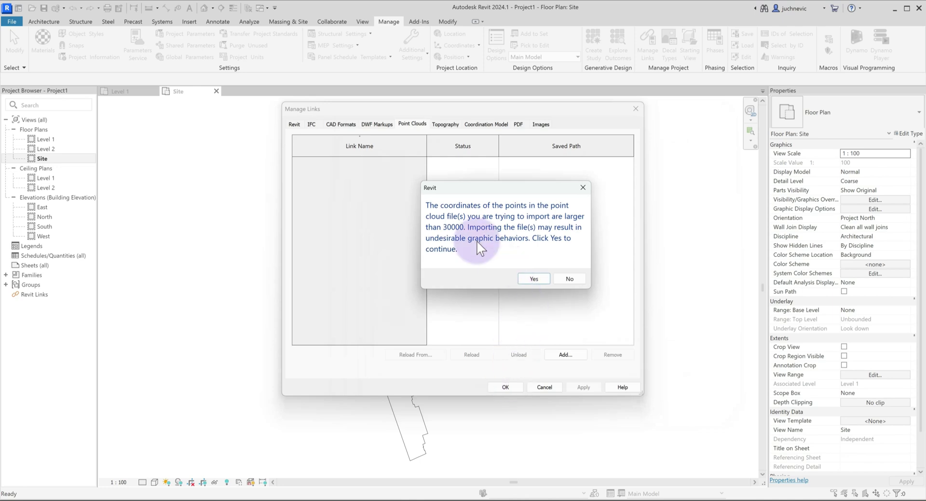
left_click(534, 278)
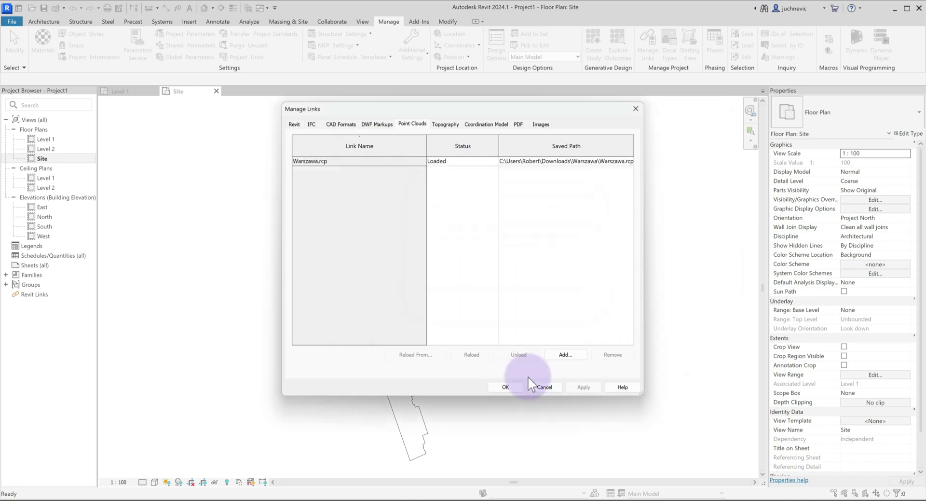
left_click(504, 387)
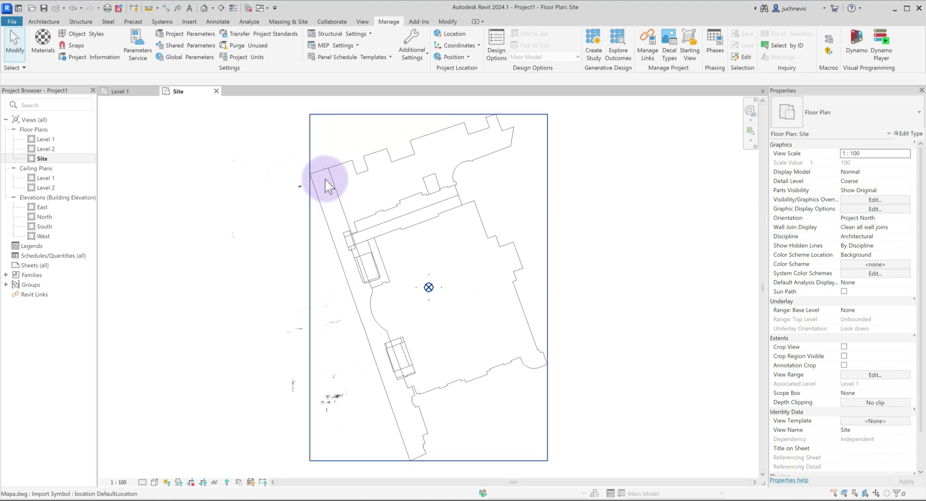
Step: Set project length units to centimeters rounded to 3 decimal places
left_click(235, 61)
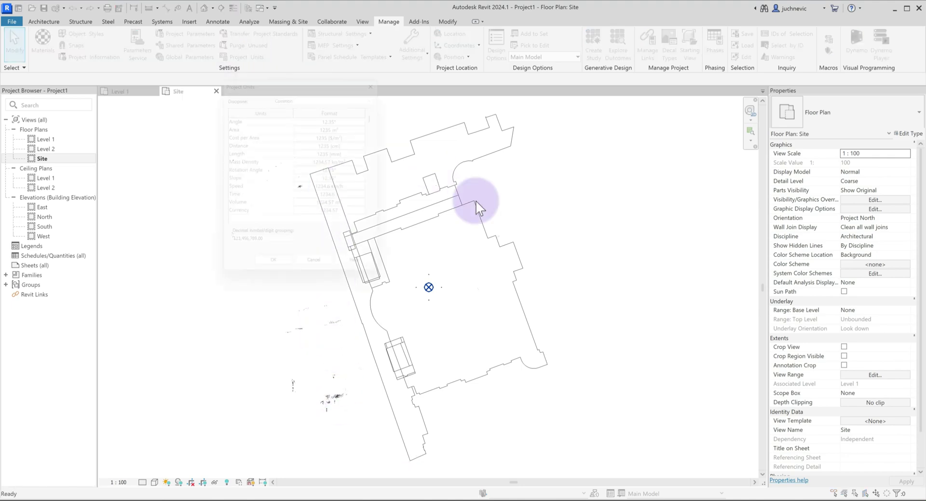
left_click(348, 154)
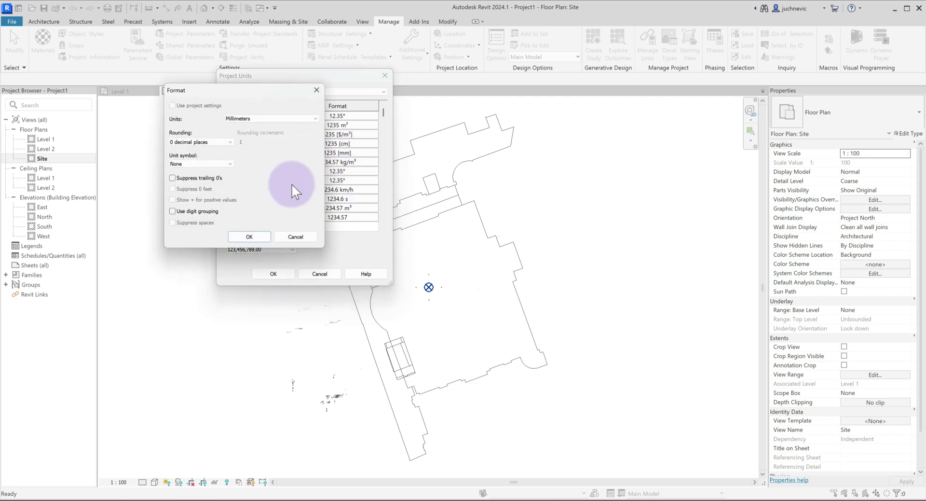
left_click(242, 117)
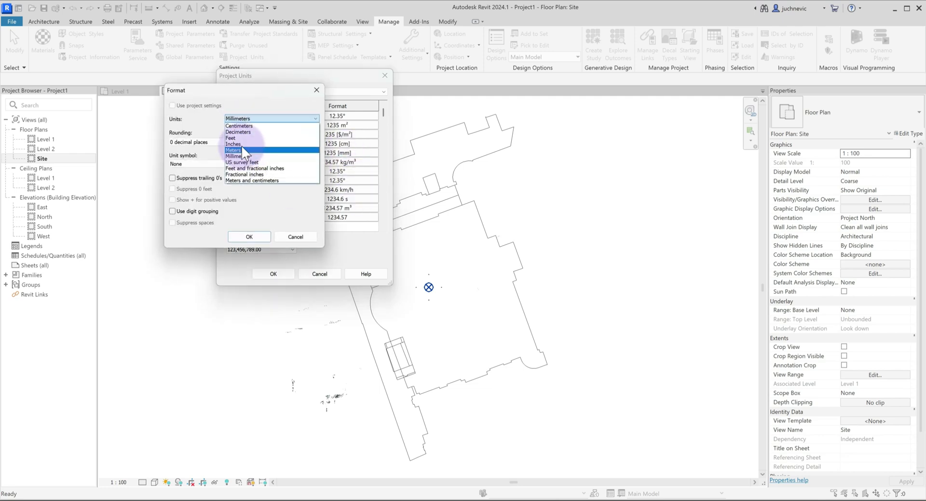
left_click(258, 126)
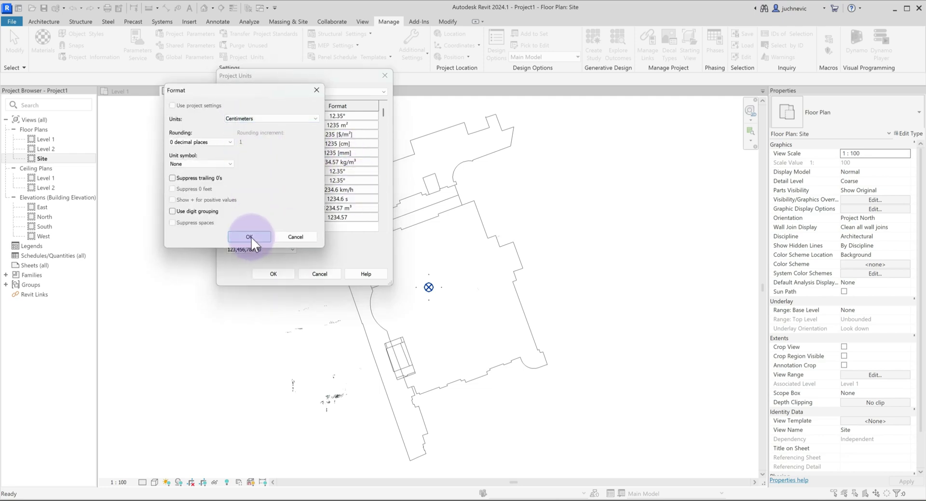
left_click(215, 144)
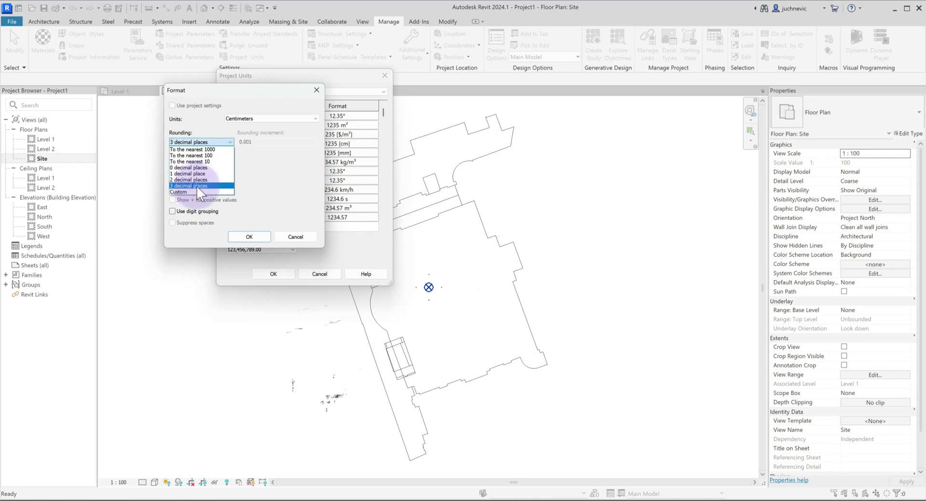
left_click(195, 186)
left_click(267, 240)
left_click(275, 272)
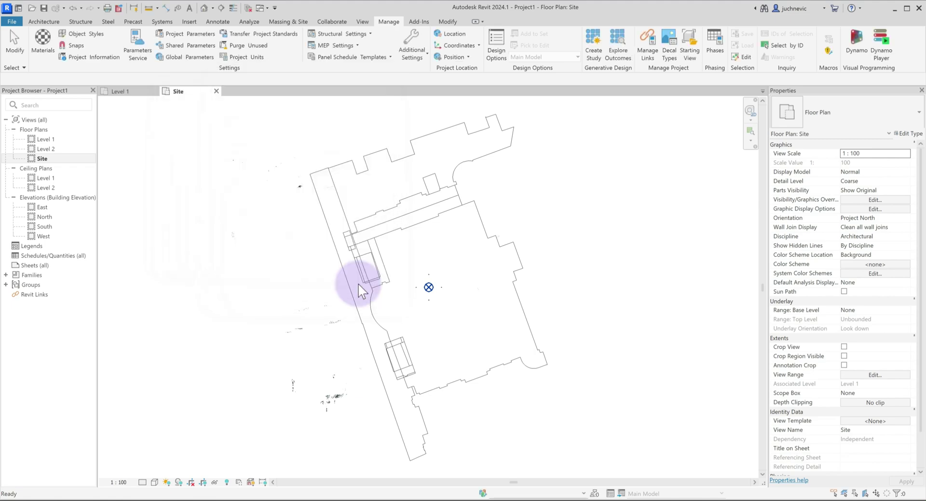
Step: Raise the Site view range's Top and Cut plane offsets to 90000
left_click(876, 374)
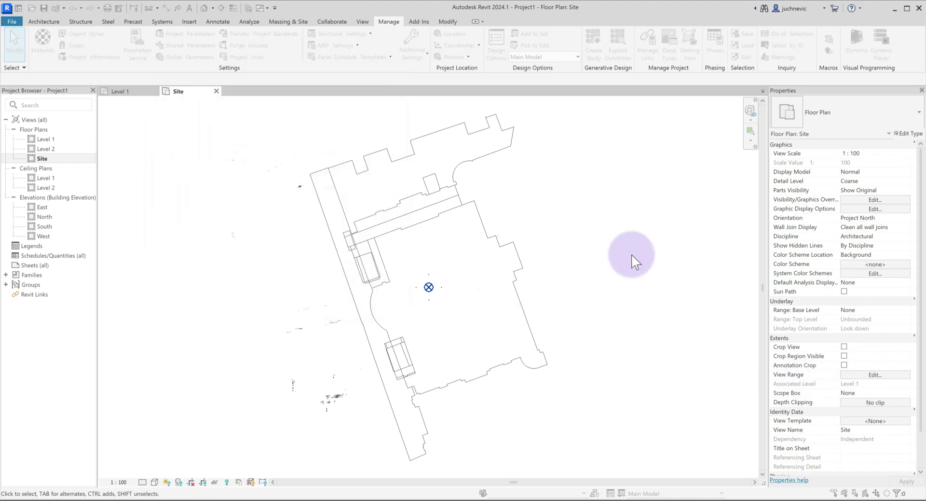
left_click(703, 214)
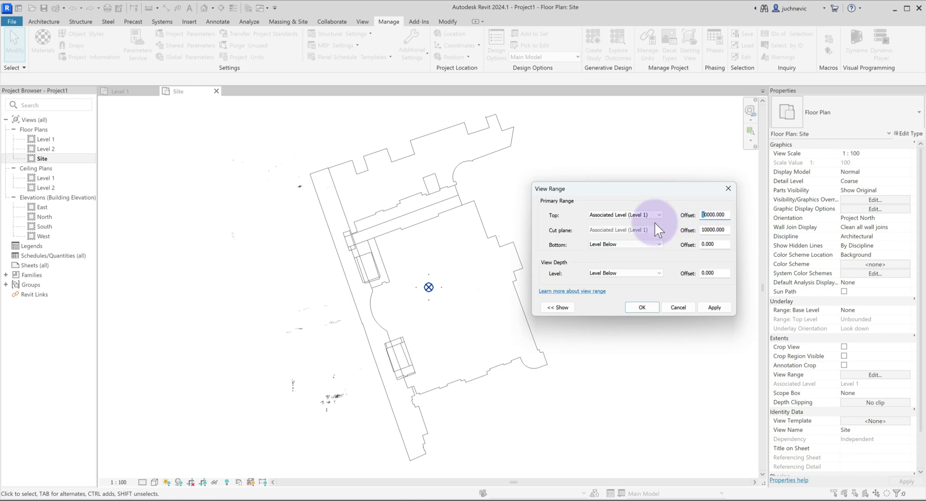
type("9")
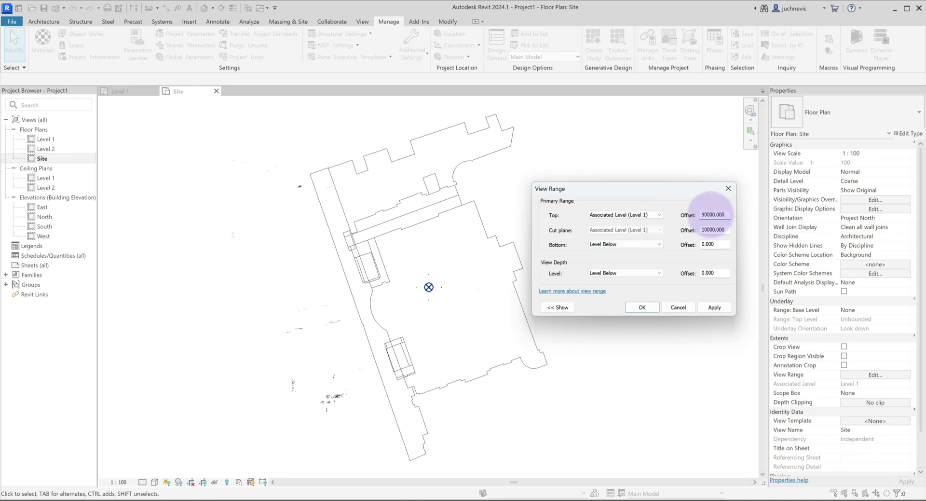
left_click(703, 230)
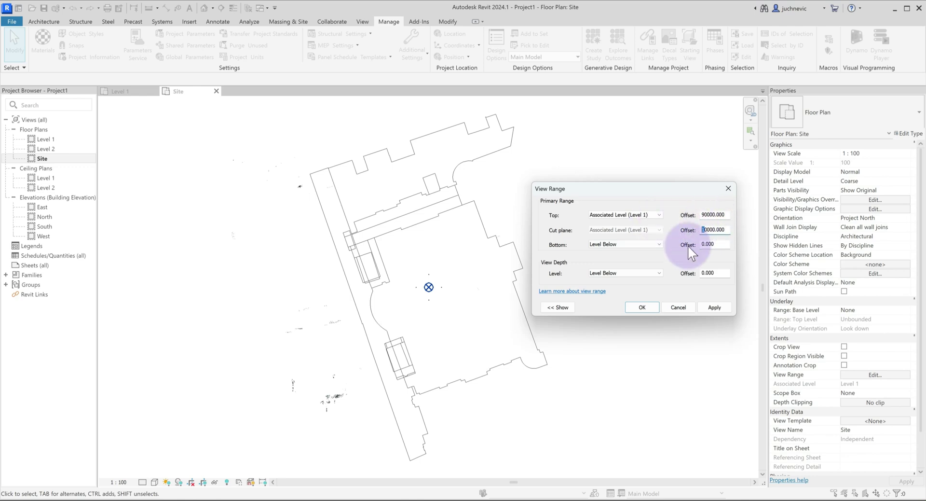
type("9")
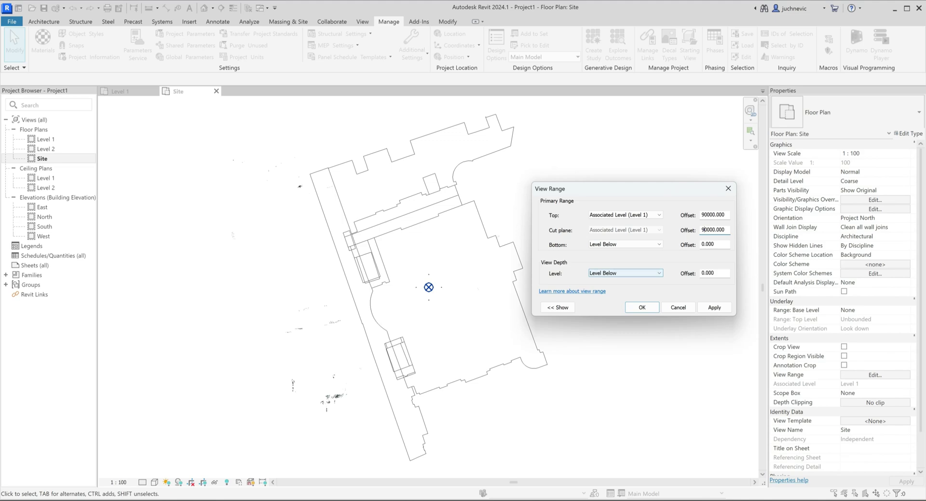
left_click(642, 307)
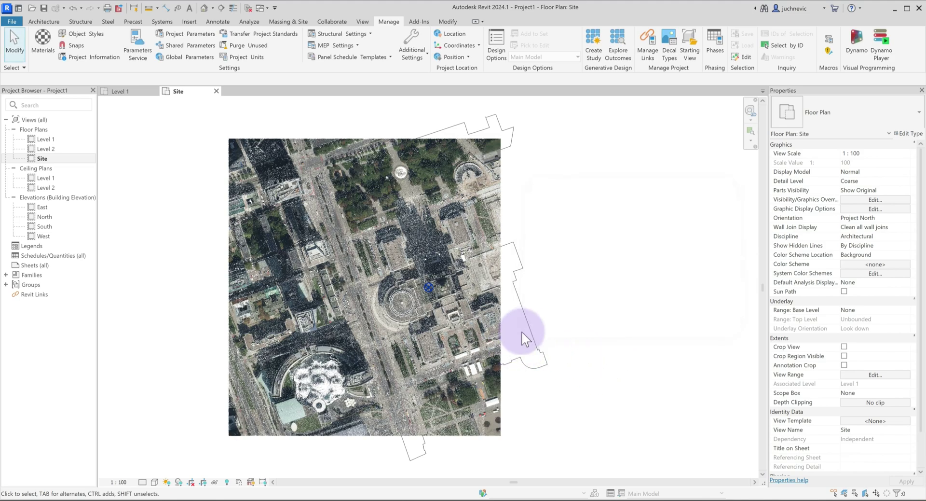
left_click(526, 319)
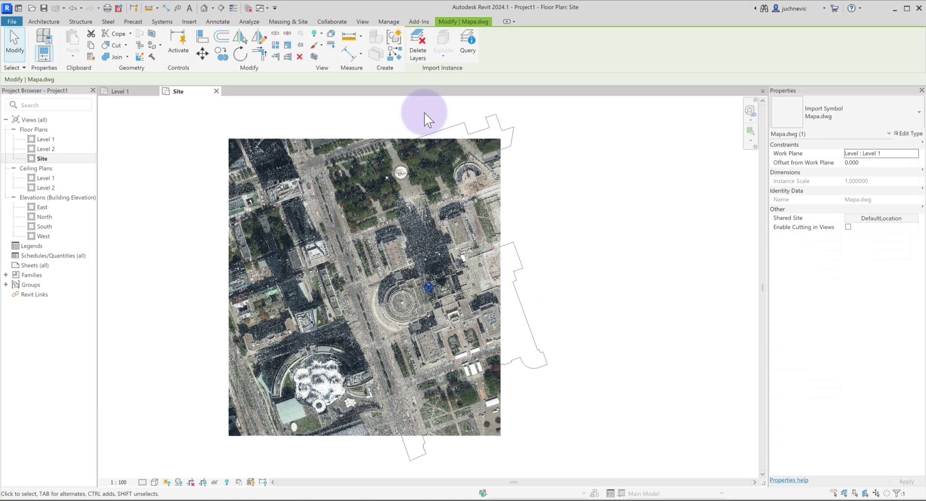
Step: Override Mapa.dwg's projection lines in this view to red with line weight 16
right_click(512, 273)
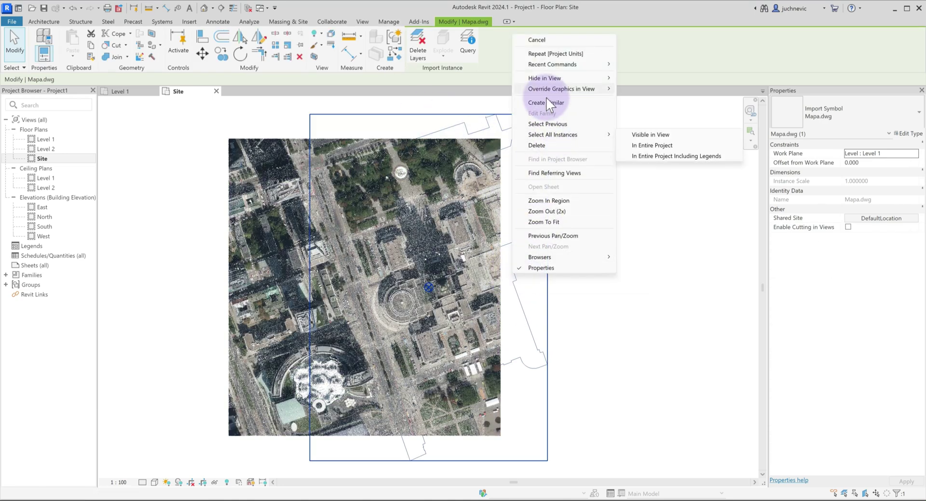
mouse_move(562, 88)
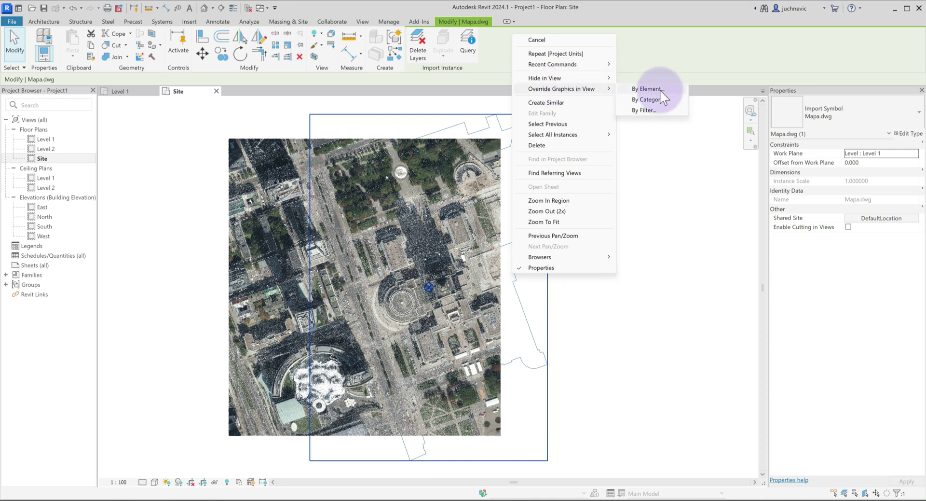
left_click(641, 90)
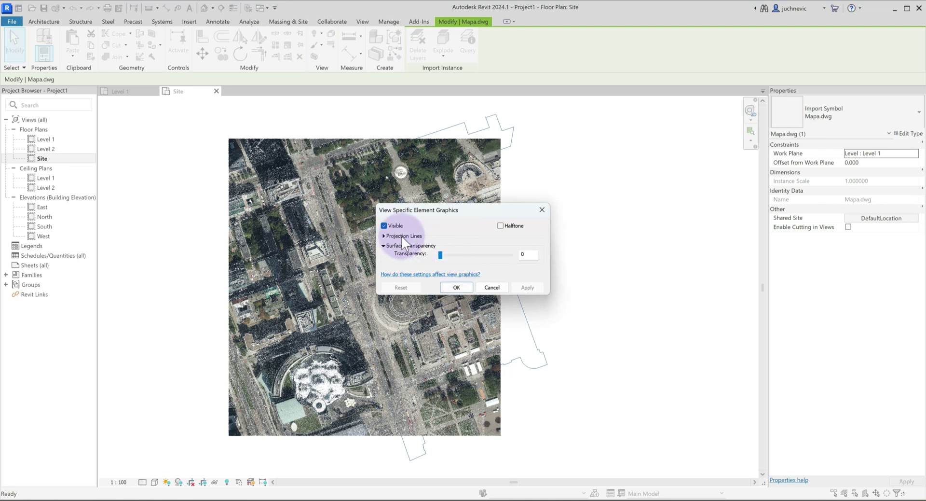
left_click(383, 236)
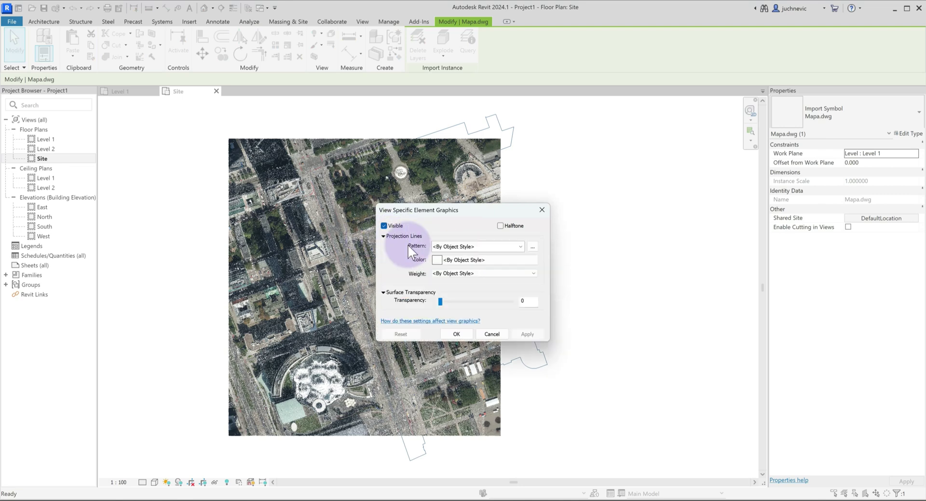
left_click(450, 259)
left_click(375, 283)
left_click(502, 354)
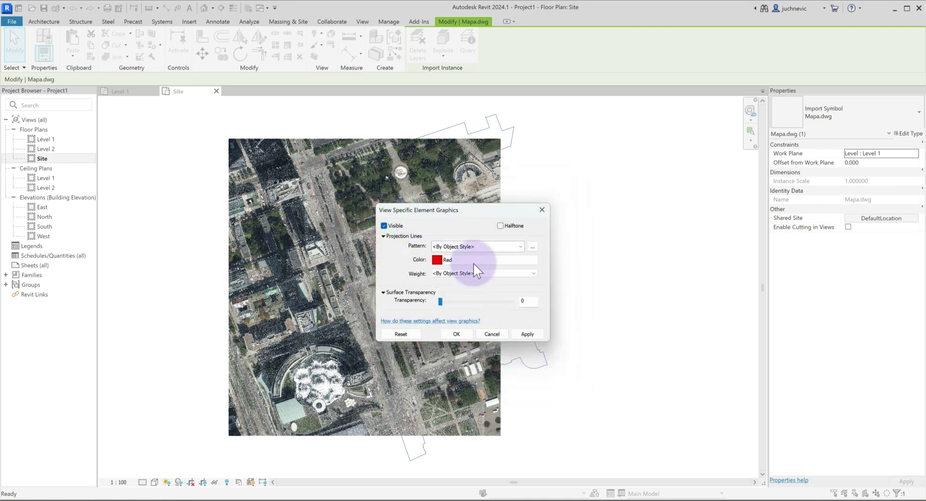
left_click(470, 272)
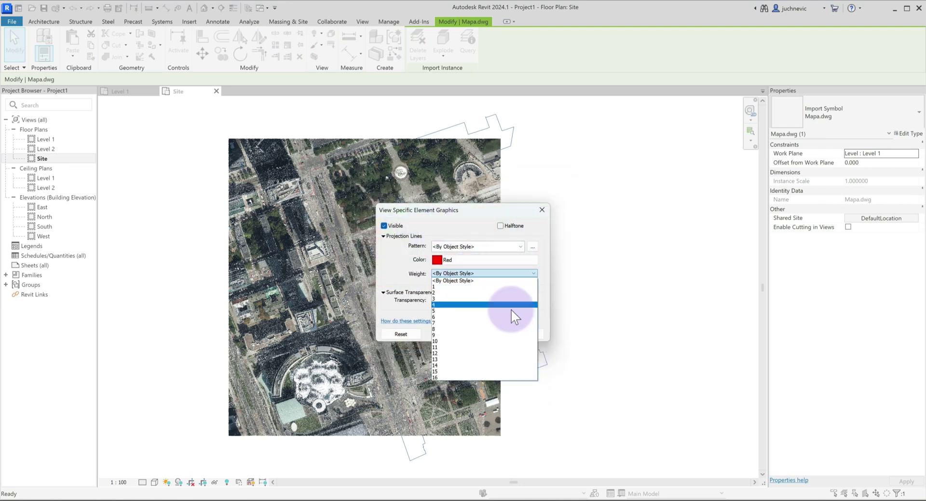
left_click(441, 374)
left_click(457, 334)
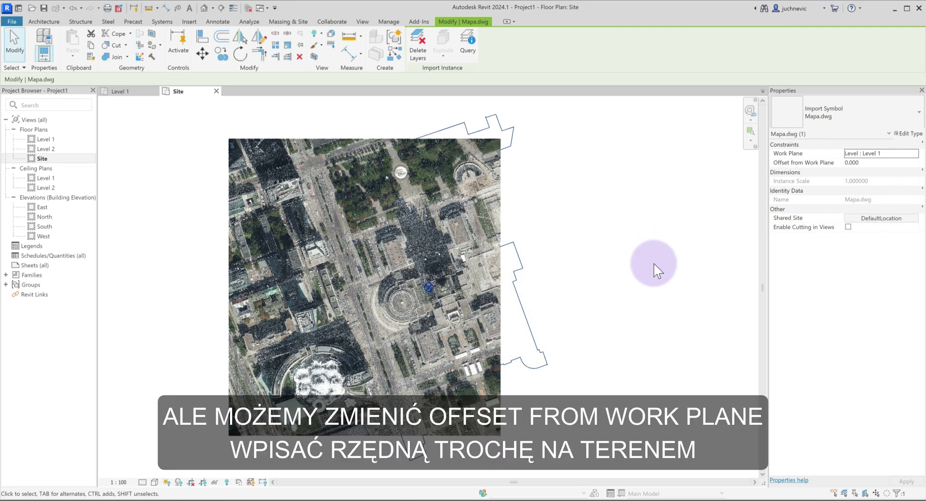
left_click(641, 268)
left_click(537, 355)
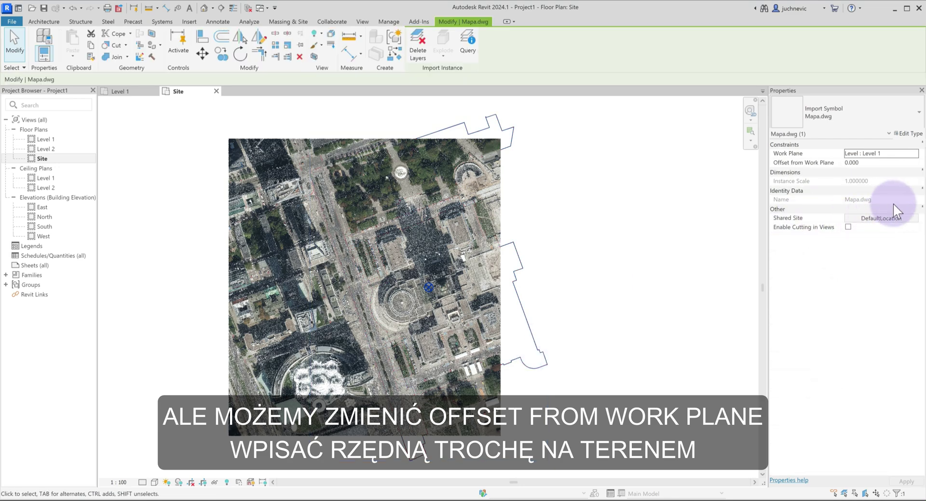
left_click(651, 288)
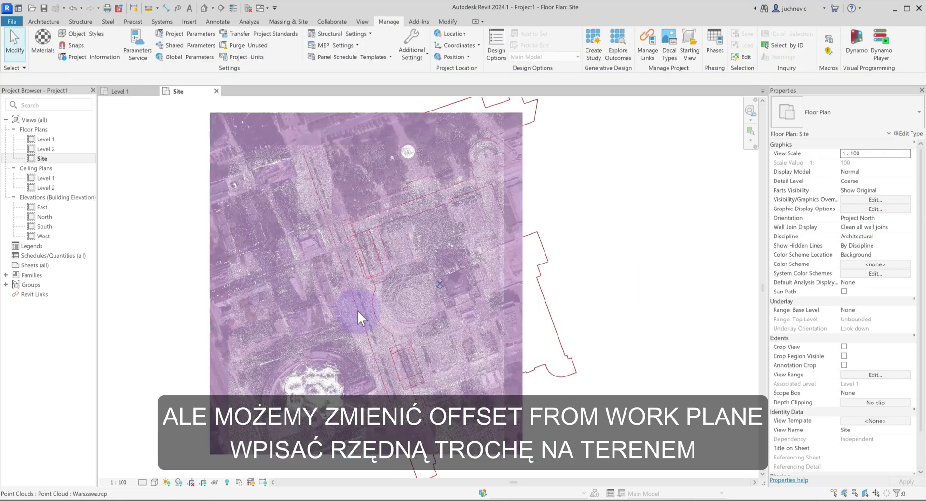
scroll(358, 310, "up", 3)
scroll(602, 318, "up", 2)
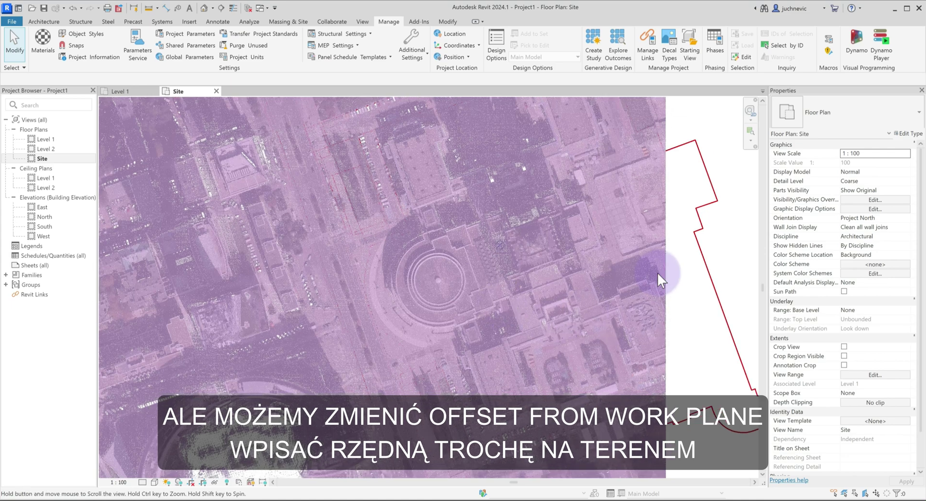
middle_click_drag(657, 272, 516, 259)
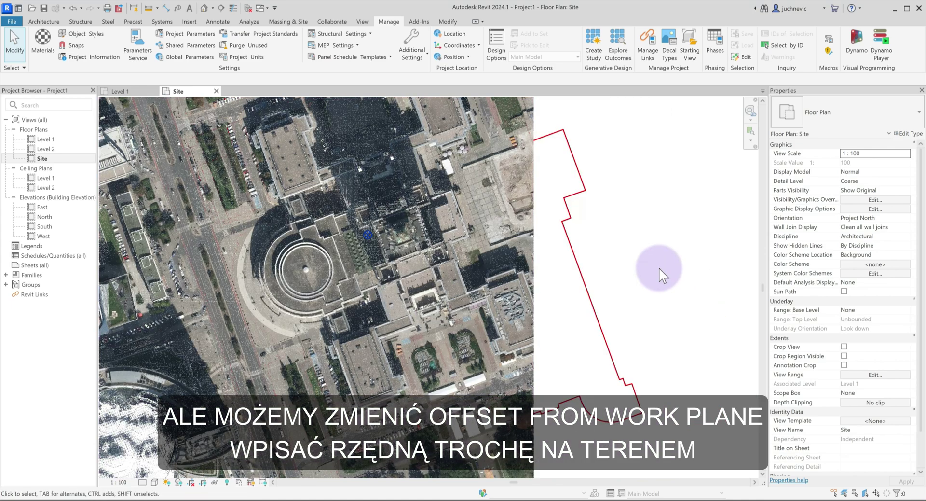
left_click(581, 273)
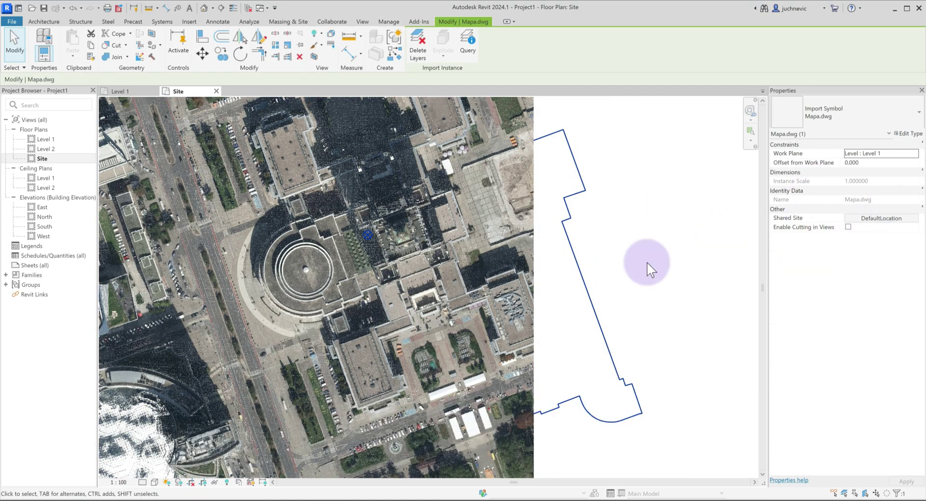
left_click(647, 269)
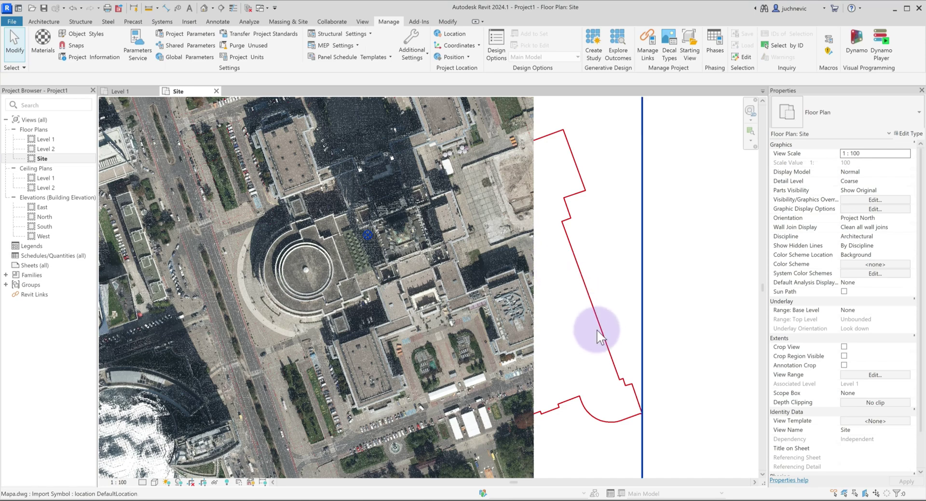
scroll(416, 299, "up", 3)
scroll(423, 330, "up", 3)
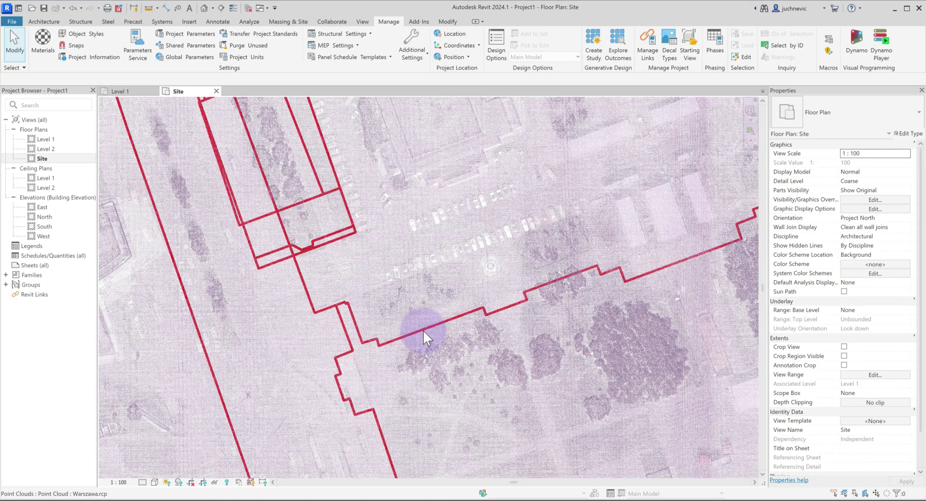
scroll(424, 330, "down", 2)
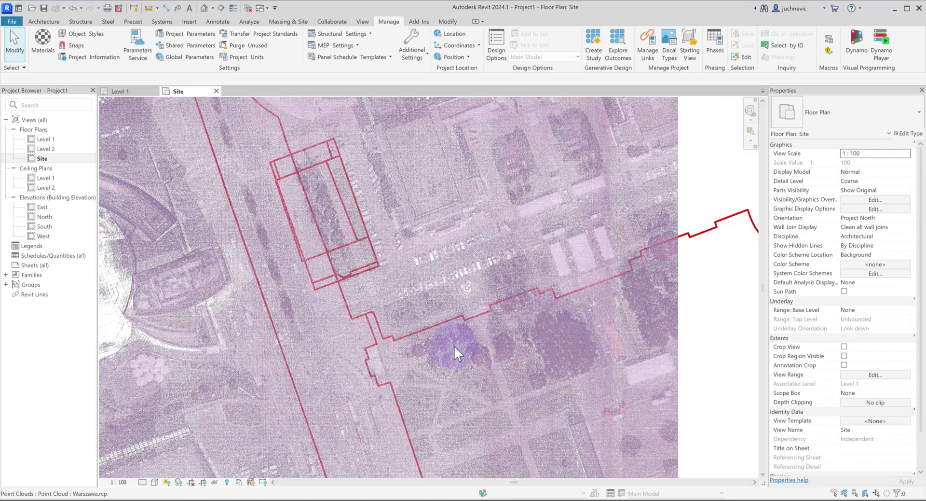
middle_click_drag(382, 217, 444, 382)
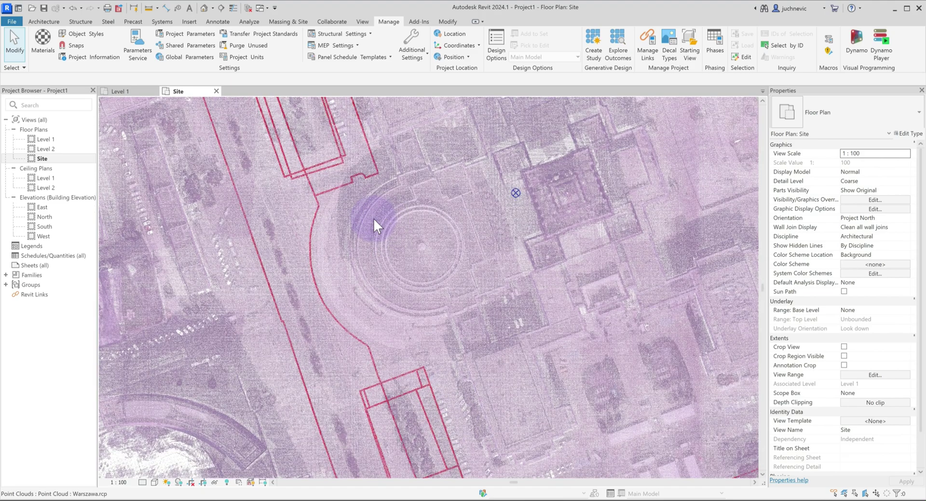
middle_click_drag(374, 218, 440, 372)
middle_click_drag(346, 136, 423, 323)
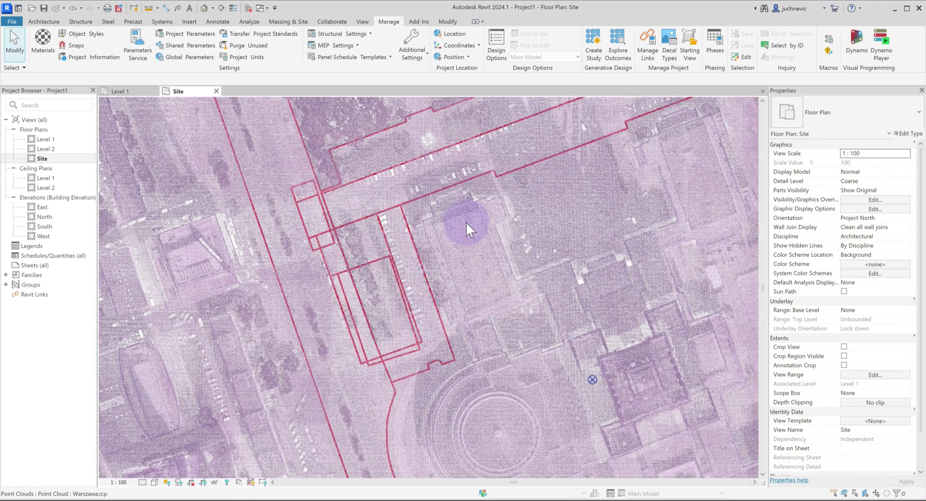
scroll(466, 222, "down", 2)
middle_click_drag(410, 150, 398, 332)
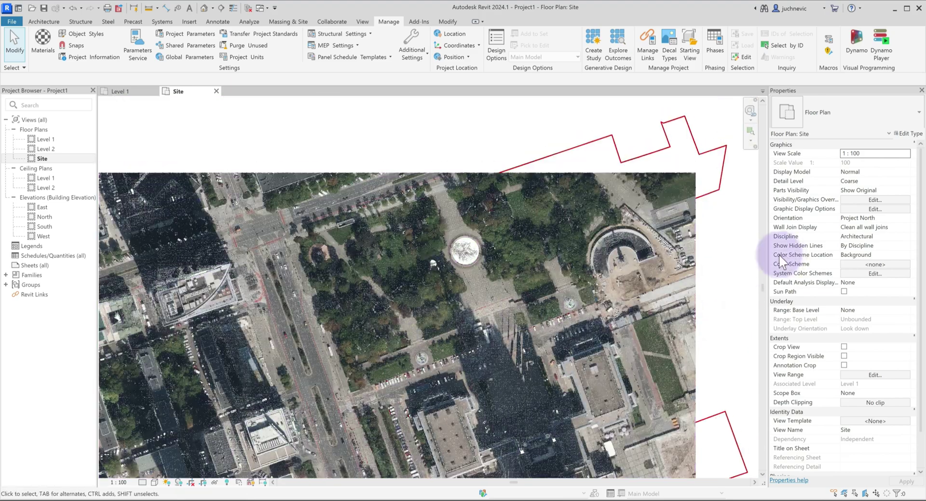
scroll(690, 224, "up", 2)
scroll(690, 226, "up", 1)
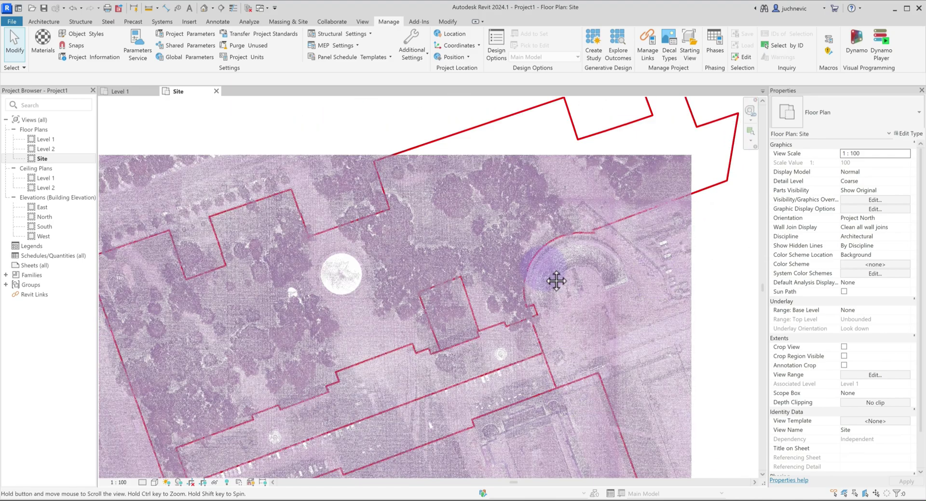
middle_click_drag(672, 260, 541, 286)
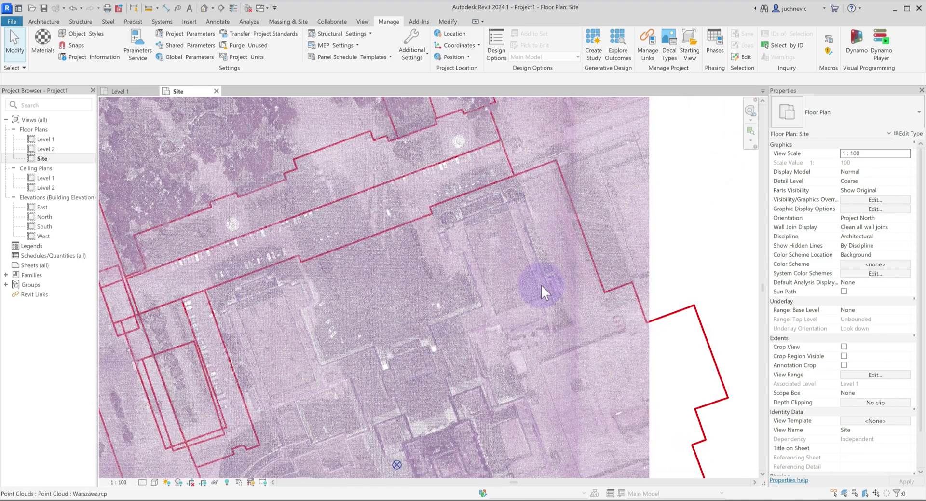
mouse_move(520, 402)
middle_mouse_down()
mouse_move(507, 228)
mouse_move(488, 223)
middle_mouse_up()
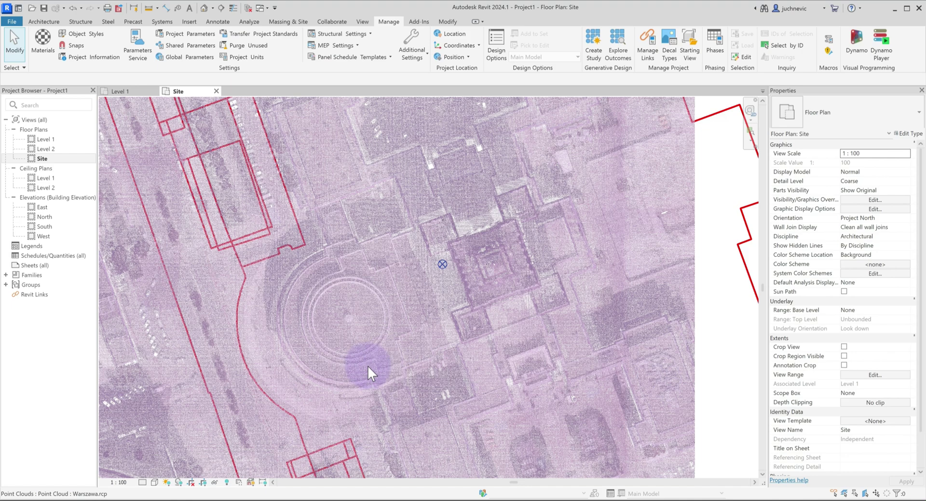
scroll(368, 366, "down", 2)
middle_click_drag(364, 413, 374, 243)
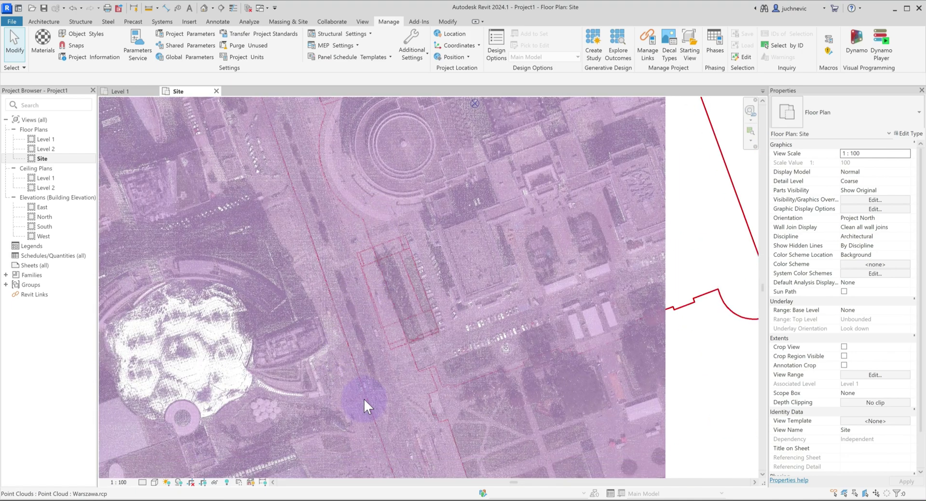
middle_click_drag(366, 416, 431, 260)
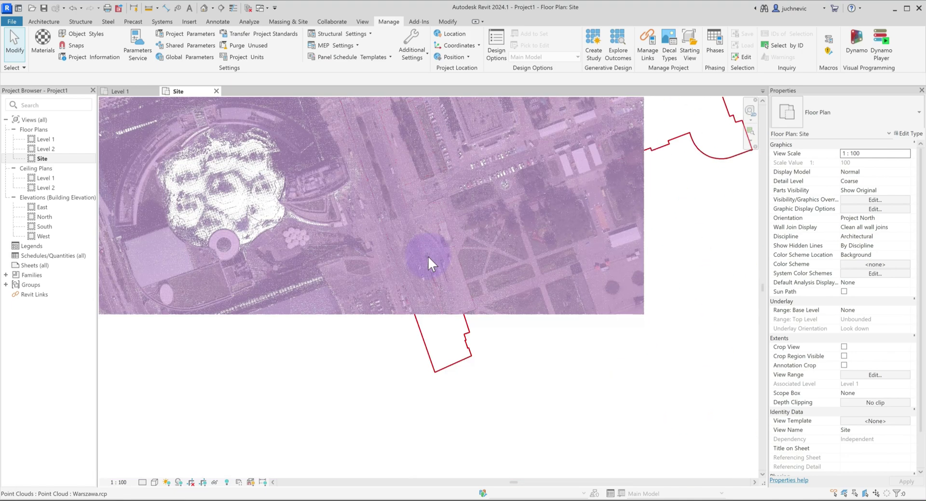
scroll(430, 263, "up", 1)
left_click(417, 352)
scroll(465, 202, "up", 2)
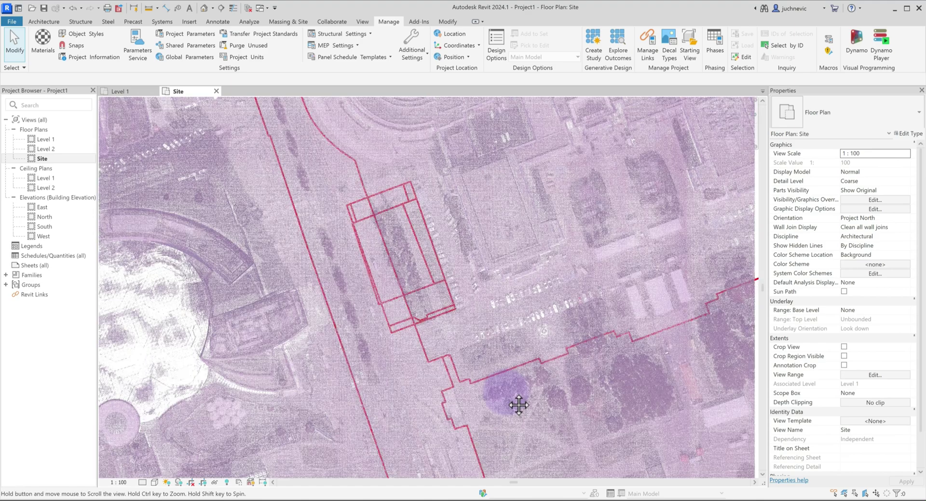
middle_click_drag(516, 333, 507, 392)
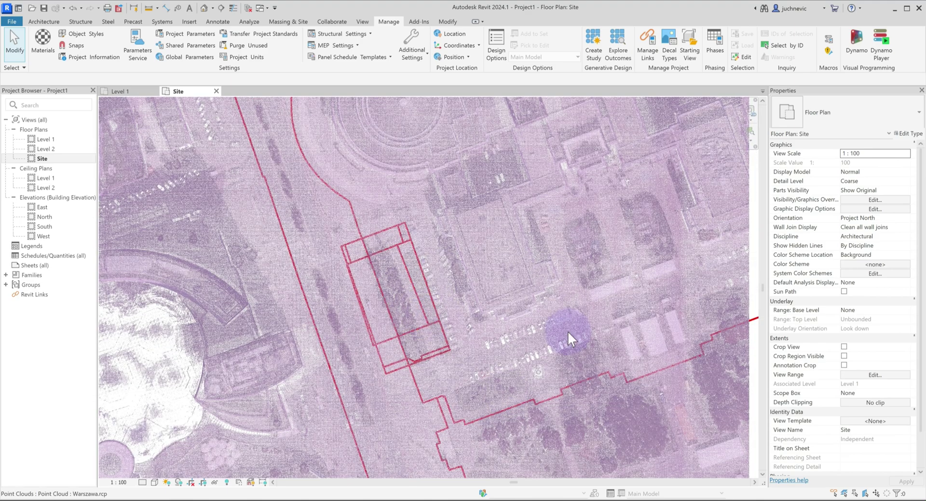
key("z")
key("f")
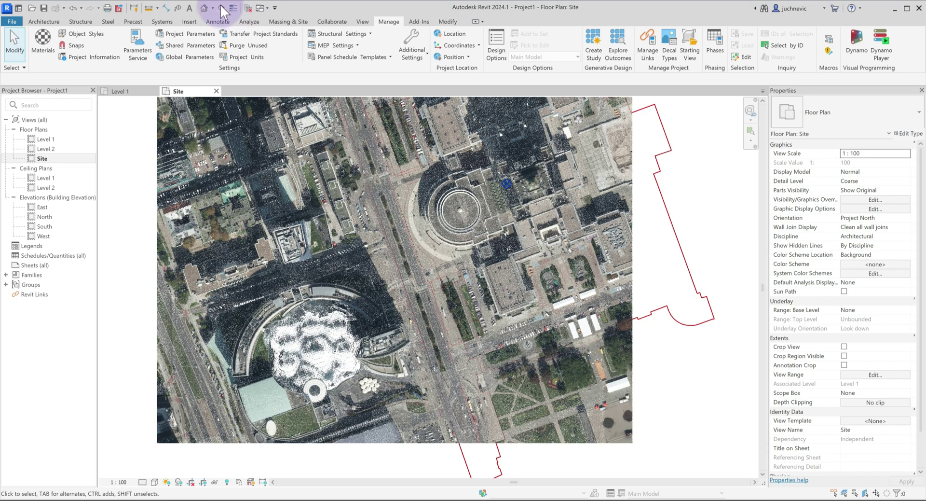
Step: Draw a west–east section across the point cloud, extend its depth northward, and open Section 1
left_click(220, 8)
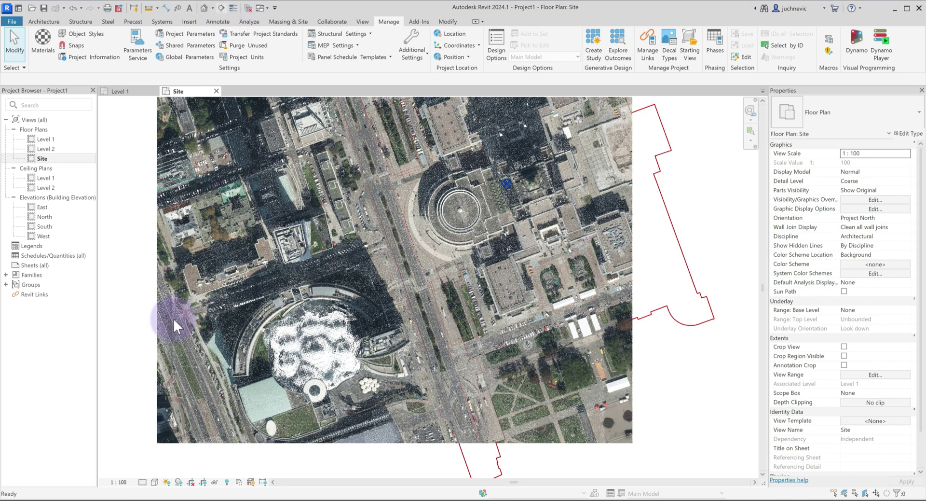
left_click(132, 246)
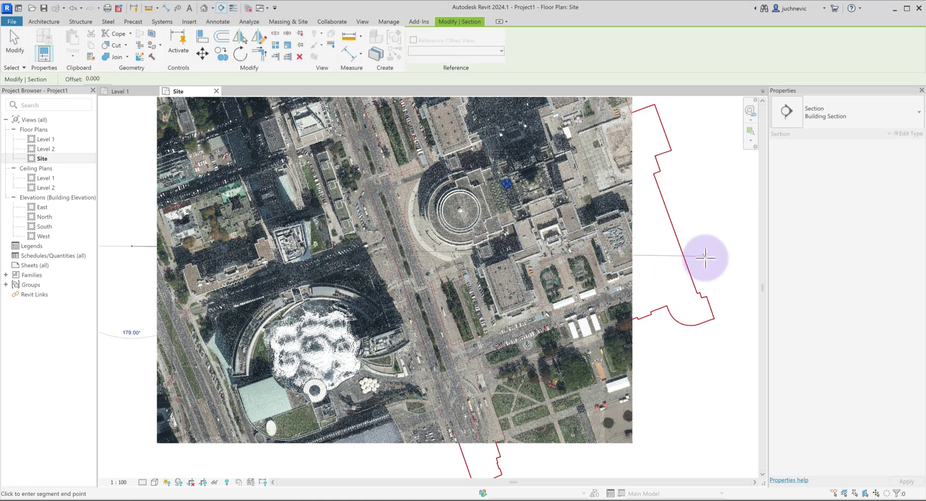
left_click(700, 246)
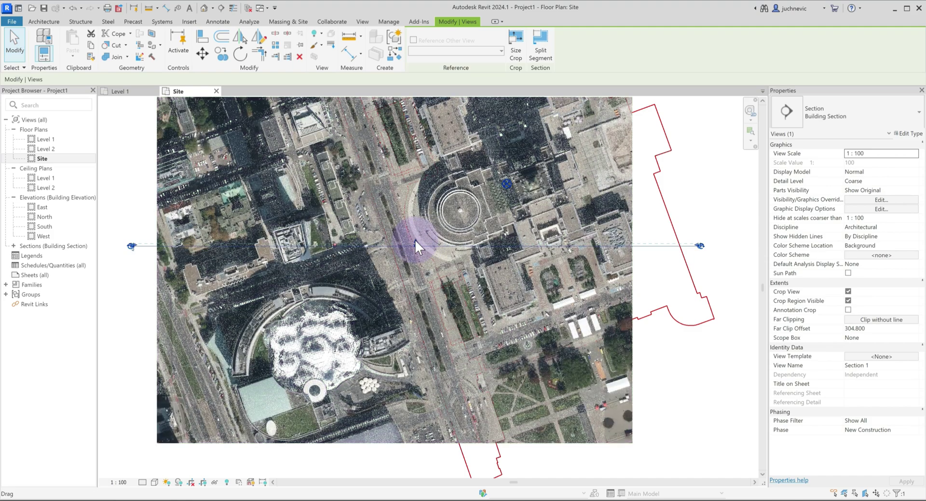
left_click_drag(415, 245, 420, 171)
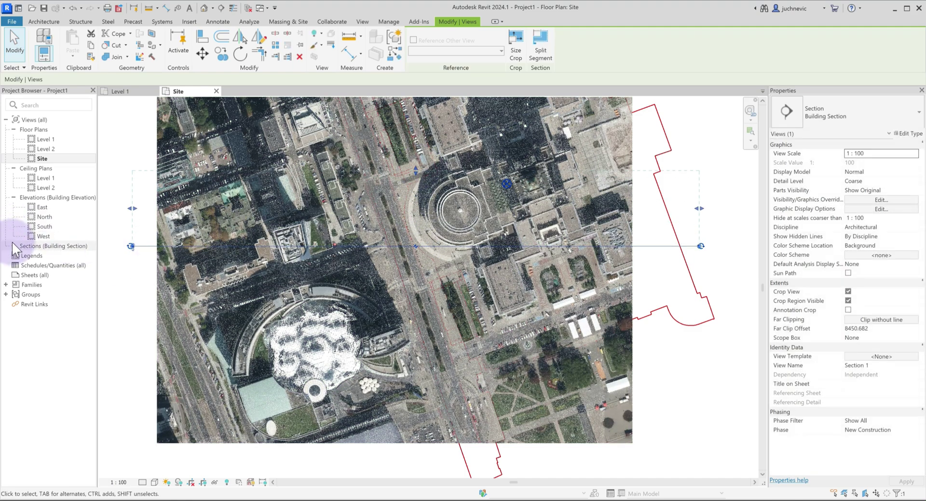
left_click(13, 244)
double_click(47, 254)
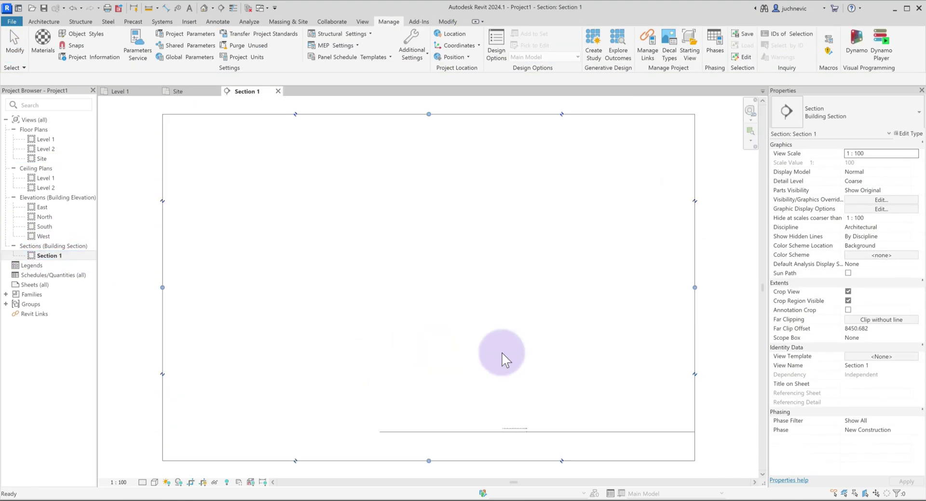
Step: Zoom and pan Section 1 to frame the point-cloud buildings, then return to Site
left_click(502, 351)
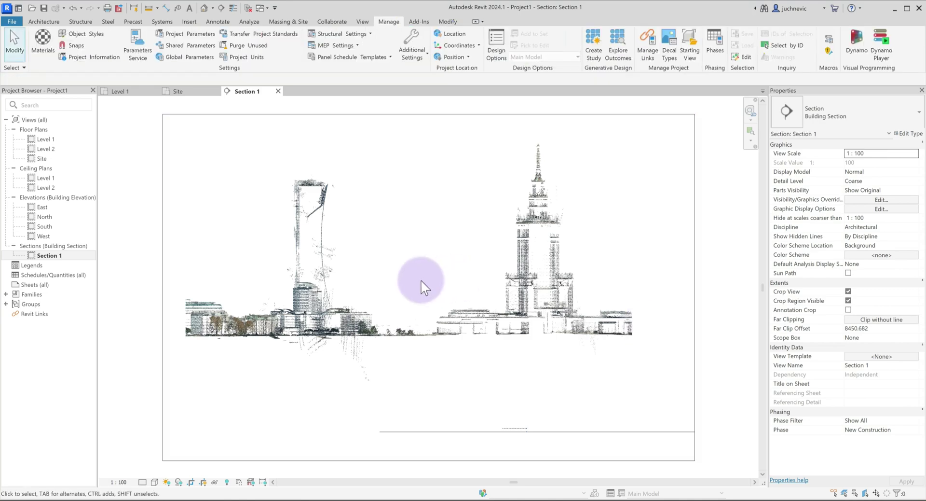
scroll(421, 280, "up", 2)
middle_click_drag(533, 415, 522, 402)
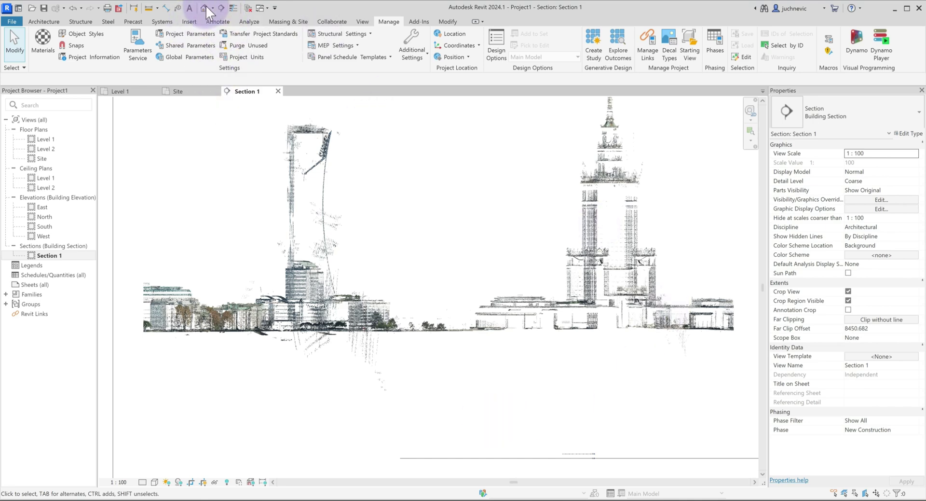
left_click(186, 93)
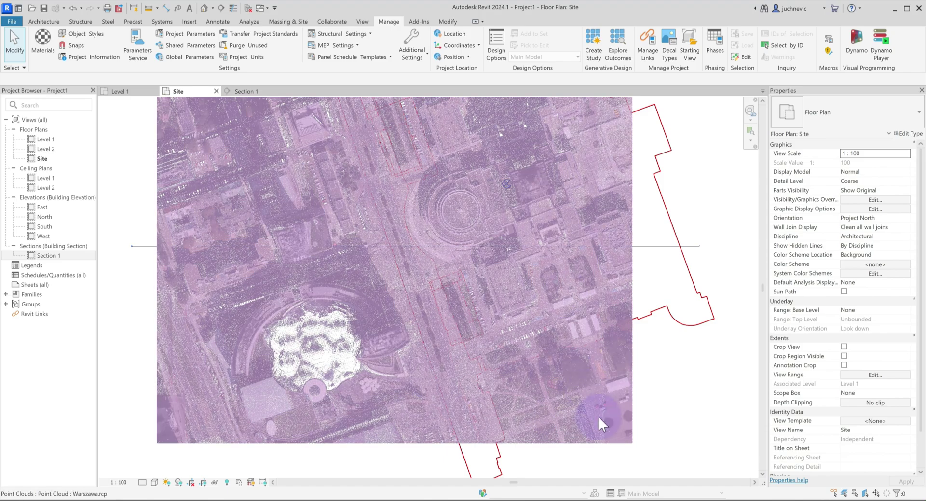
scroll(701, 406, "up", 3)
scroll(618, 320, "up", 1)
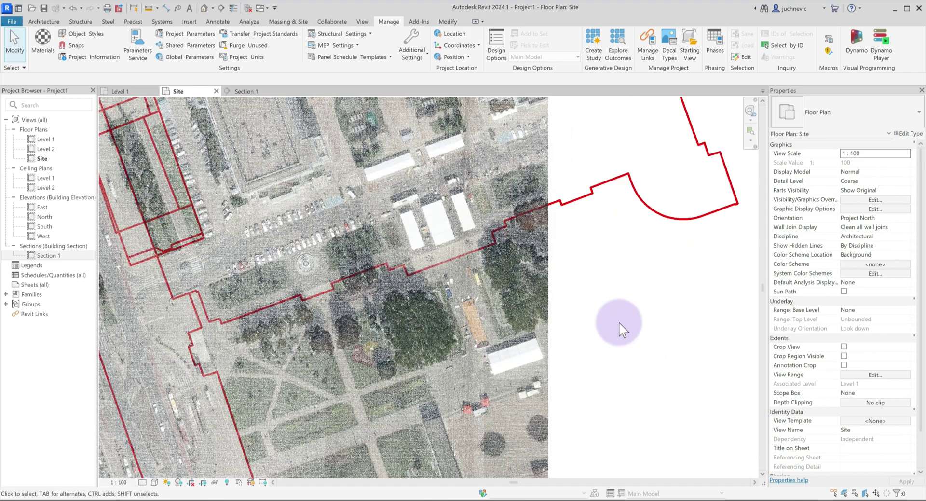
scroll(677, 313, "up", 1)
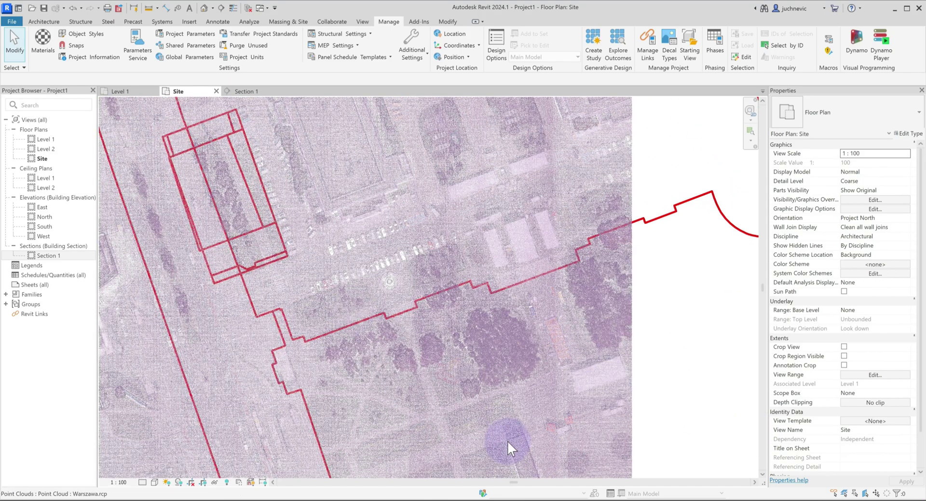
mouse_move(507, 441)
middle_mouse_down()
mouse_move(553, 264)
mouse_move(566, 263)
mouse_move(541, 432)
mouse_move(365, 441)
middle_mouse_up()
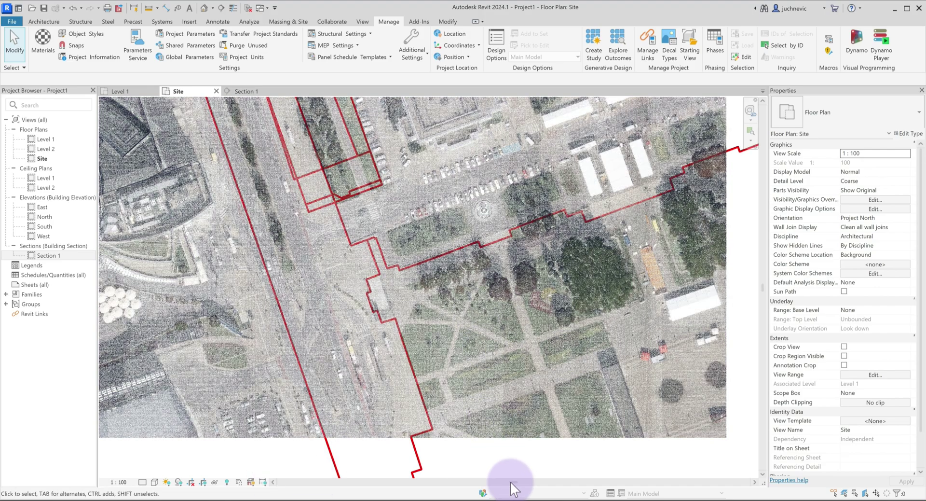
scroll(538, 463, "down", 3)
scroll(515, 453, "down", 3)
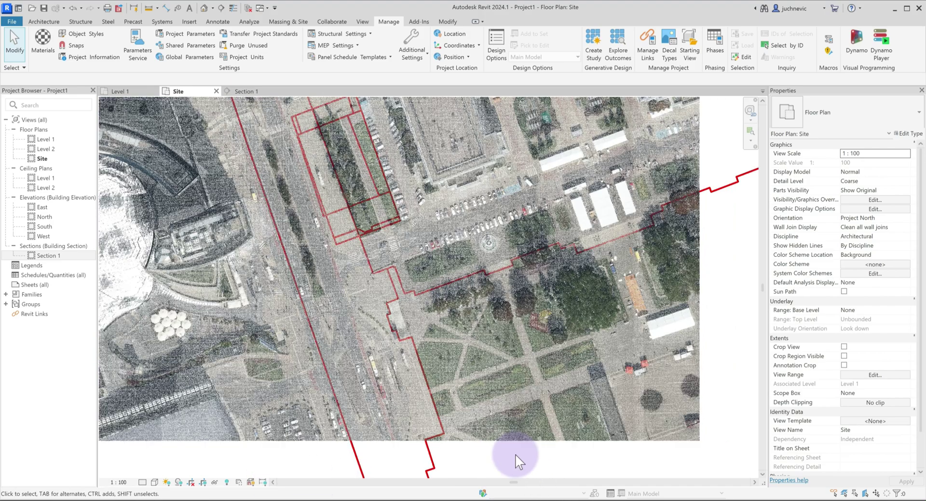